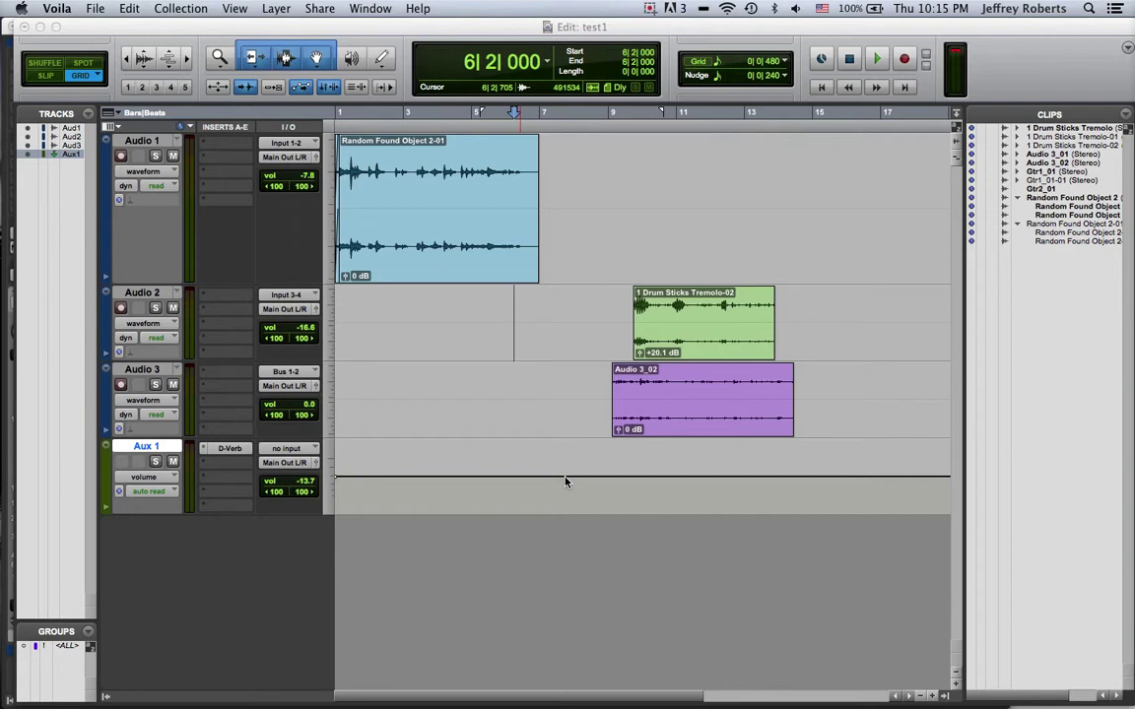
Step: Bring the test1 session forward and try range and whole-clip selections on the Random Found Object 2-01 clip
{"action": "left_click", "coordinate": [530, 410]}
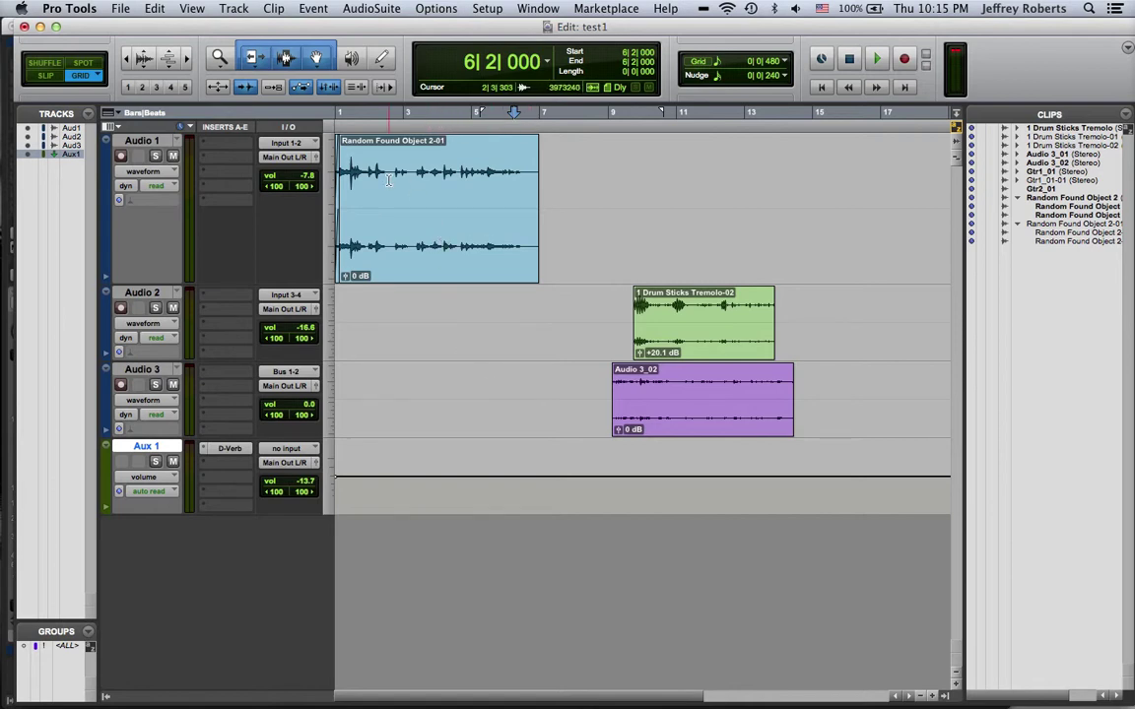
{"action": "left_click_drag", "start_coordinate": [352, 187], "coordinate": [514, 202]}
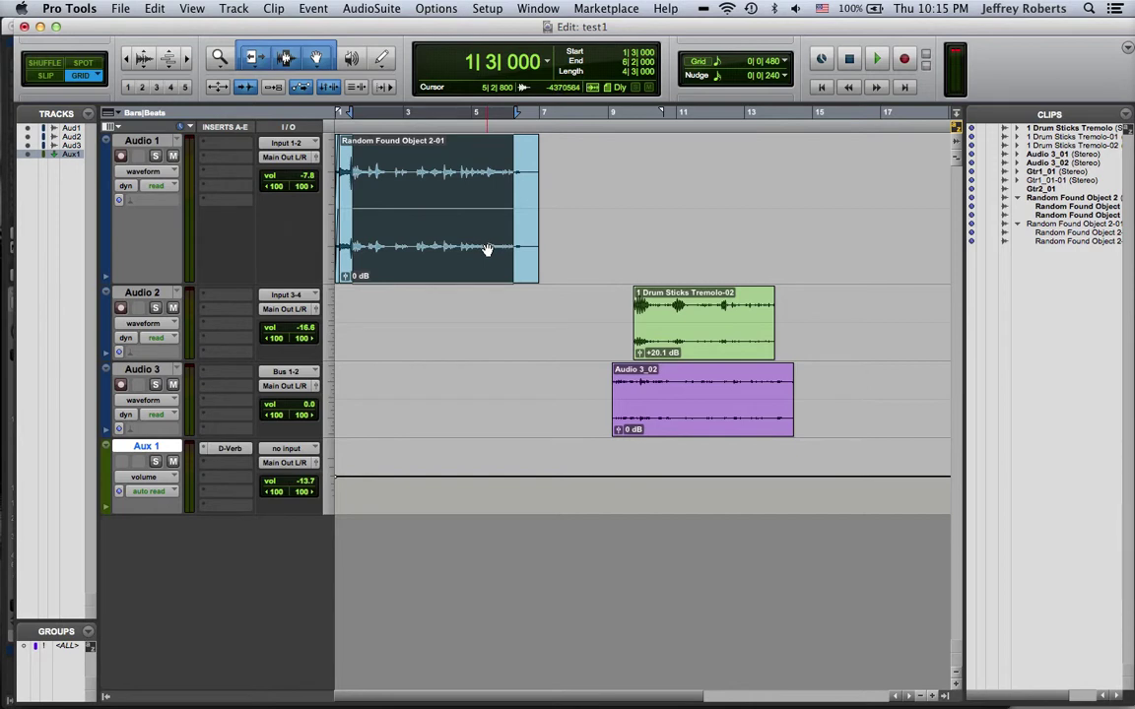
{"action": "double_click", "coordinate": [518, 192]}
{"action": "left_click", "coordinate": [518, 192]}
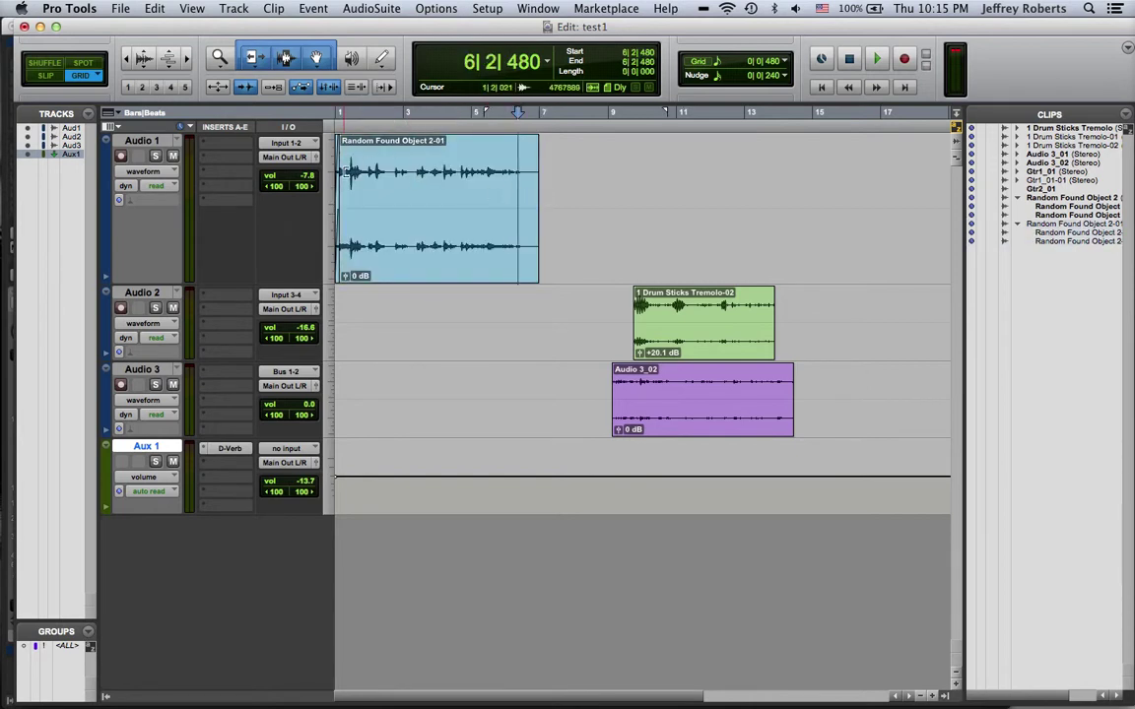
{"action": "left_click", "coordinate": [535, 177]}
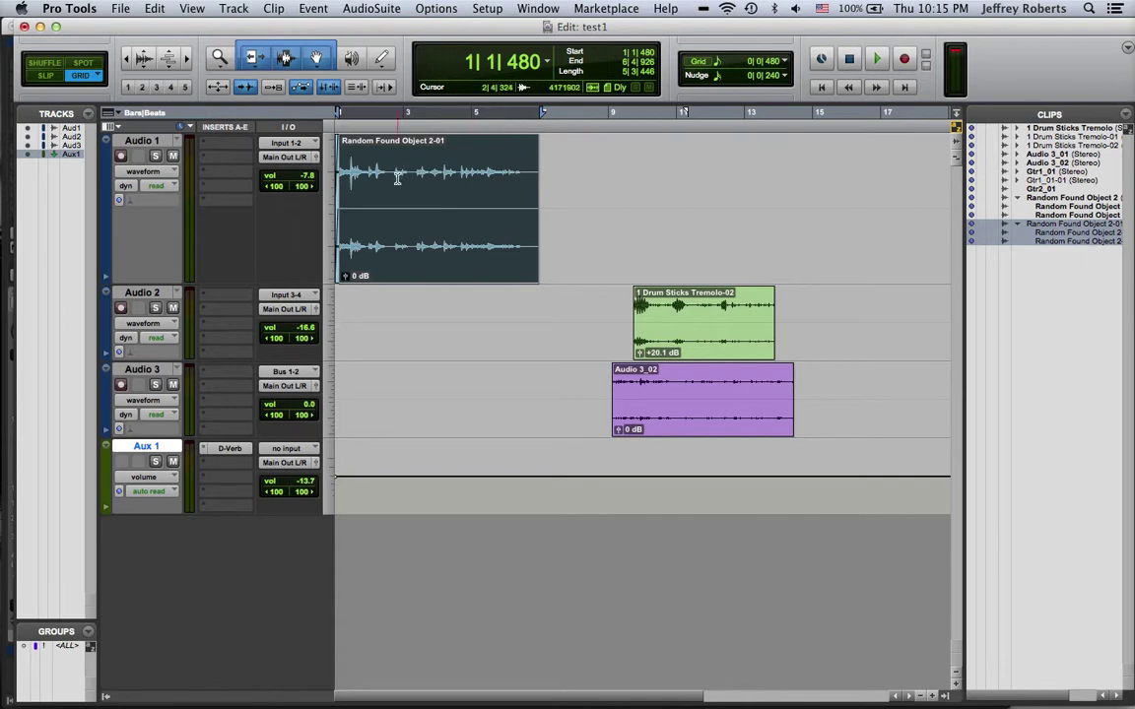
Step: Move the Random Found Object 2-01 clip to bar 2 and trim its start to 2|2
{"action": "left_click", "coordinate": [357, 169]}
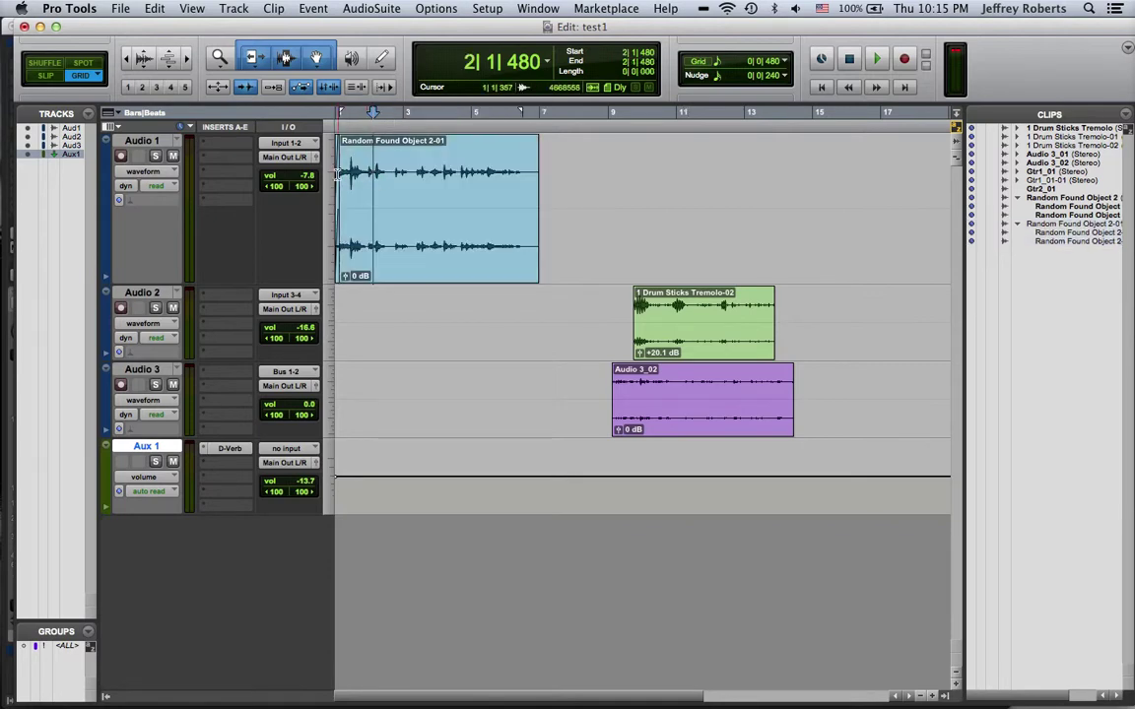
{"action": "left_click_drag", "start_coordinate": [339, 175], "coordinate": [346, 183]}
{"action": "left_click_drag", "start_coordinate": [434, 254], "coordinate": [463, 254]}
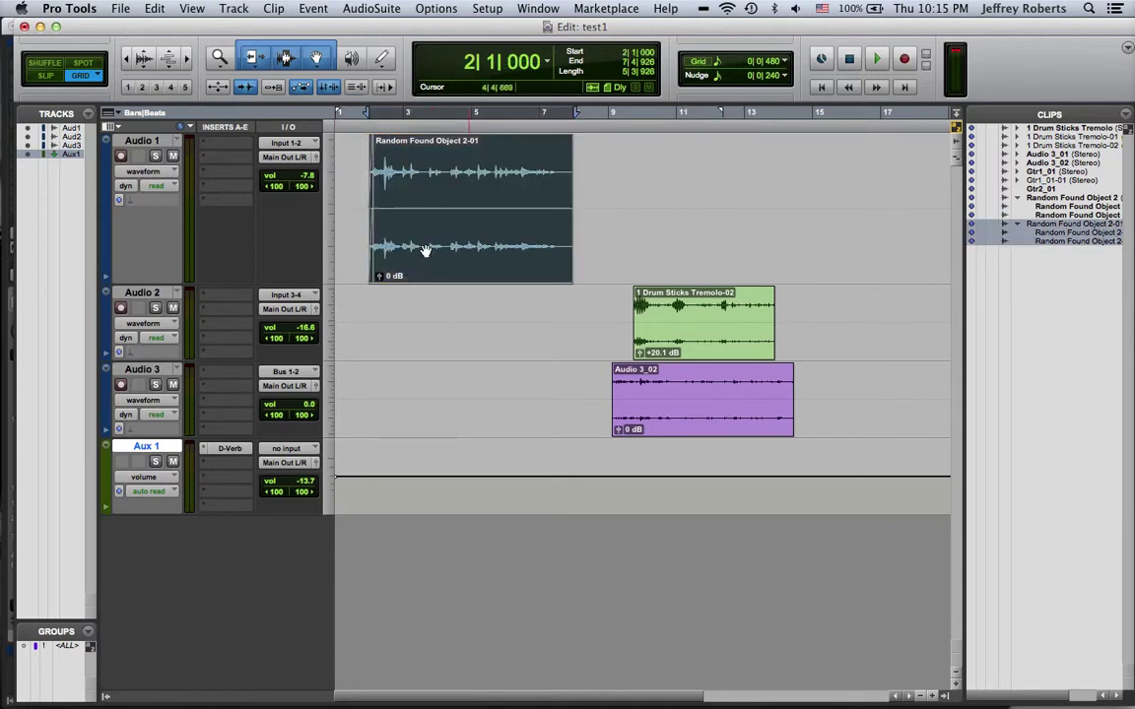
{"action": "left_click_drag", "start_coordinate": [372, 197], "coordinate": [374, 195]}
{"action": "left_click", "coordinate": [374, 201]}
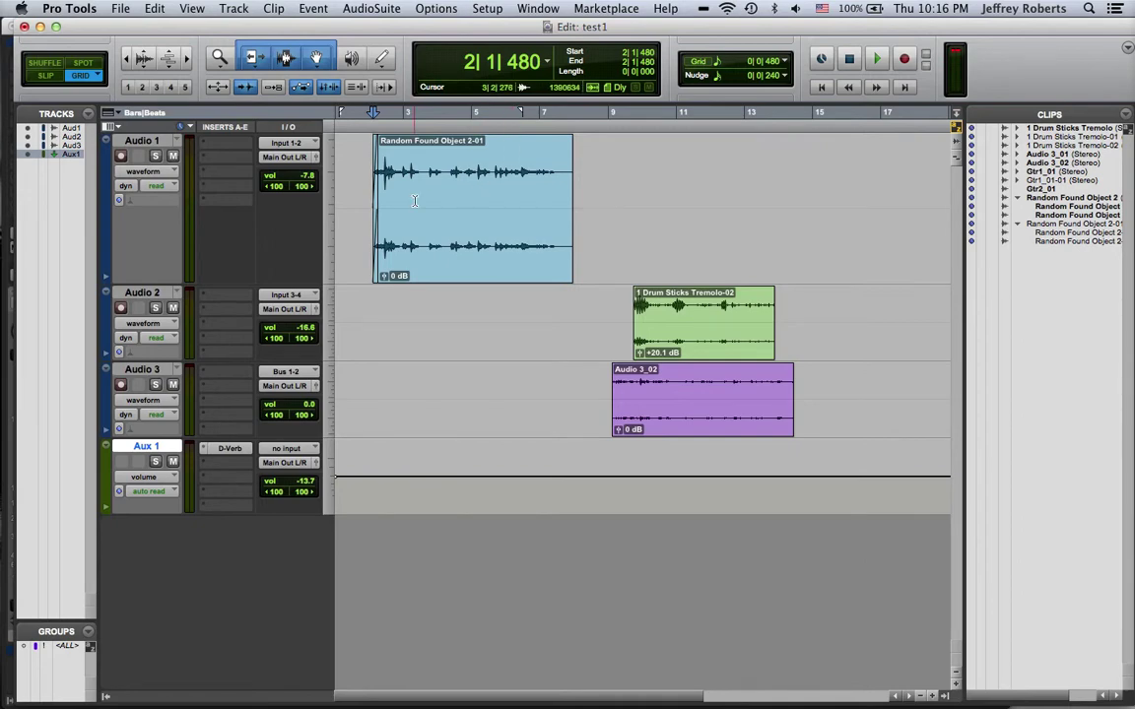
Step: Try a bars 10–14 selection on Audio 3_02, then place the insertion point at 2|3|480
{"action": "left_click_drag", "start_coordinate": [646, 397], "coordinate": [776, 393]}
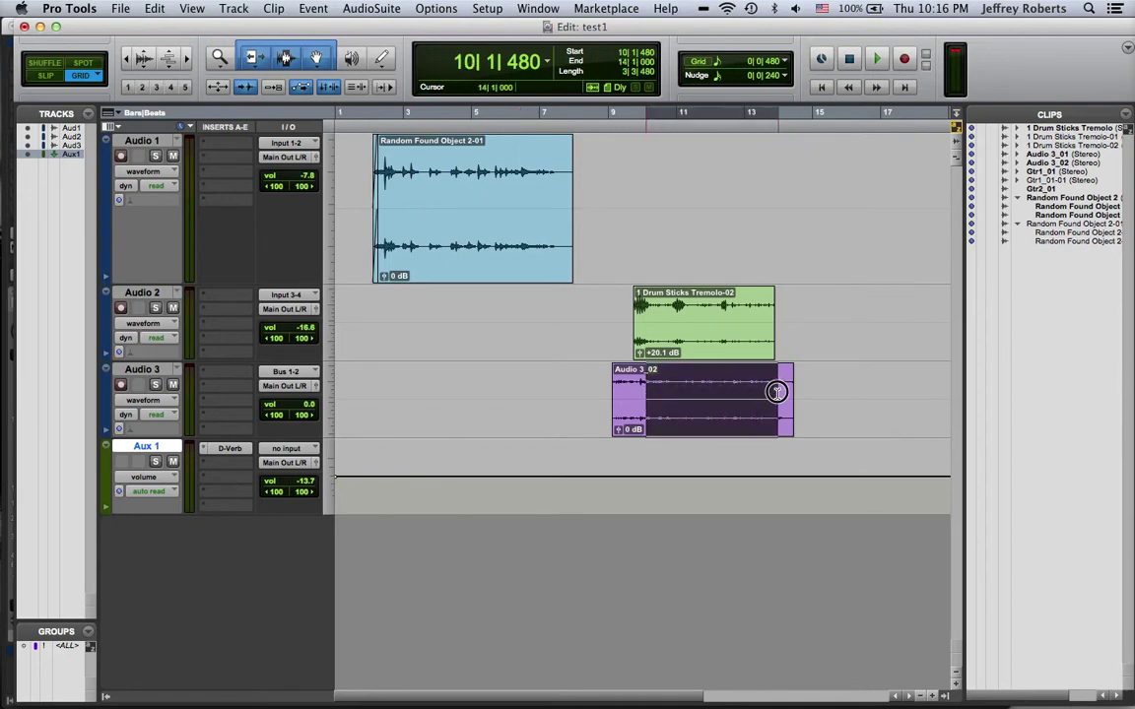
{"action": "left_click", "coordinate": [753, 394]}
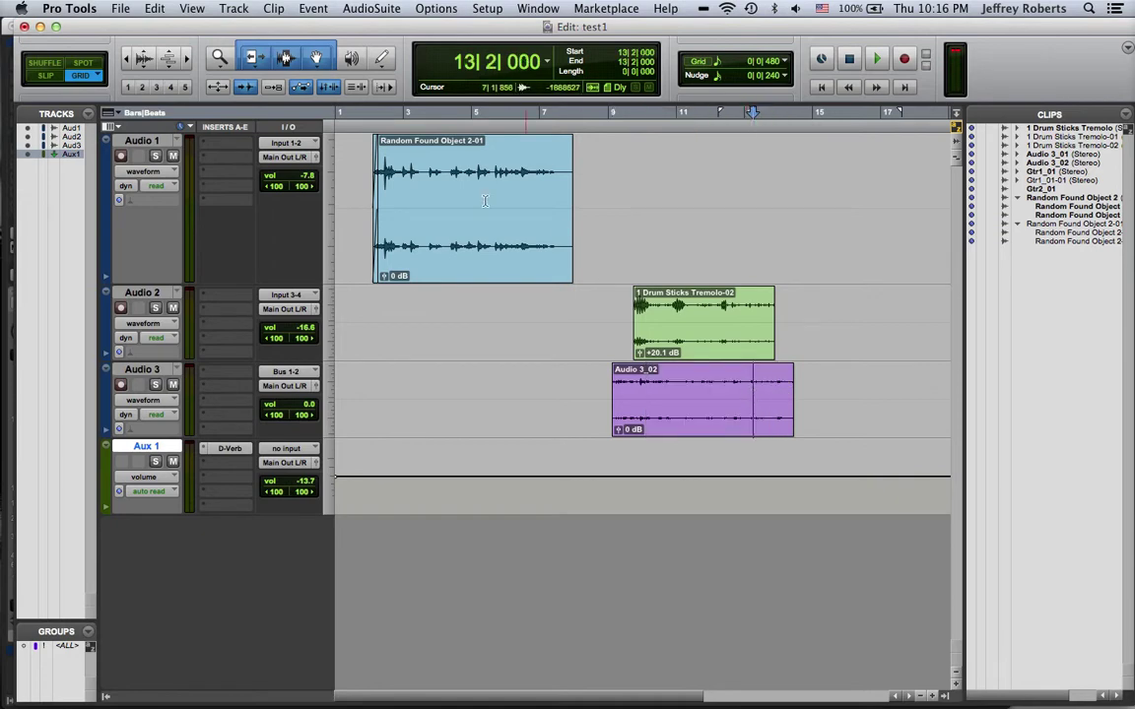
{"action": "left_click", "coordinate": [390, 193]}
{"action": "left_click_drag", "start_coordinate": [390, 193], "coordinate": [413, 193]}
{"action": "left_click", "coordinate": [390, 193]}
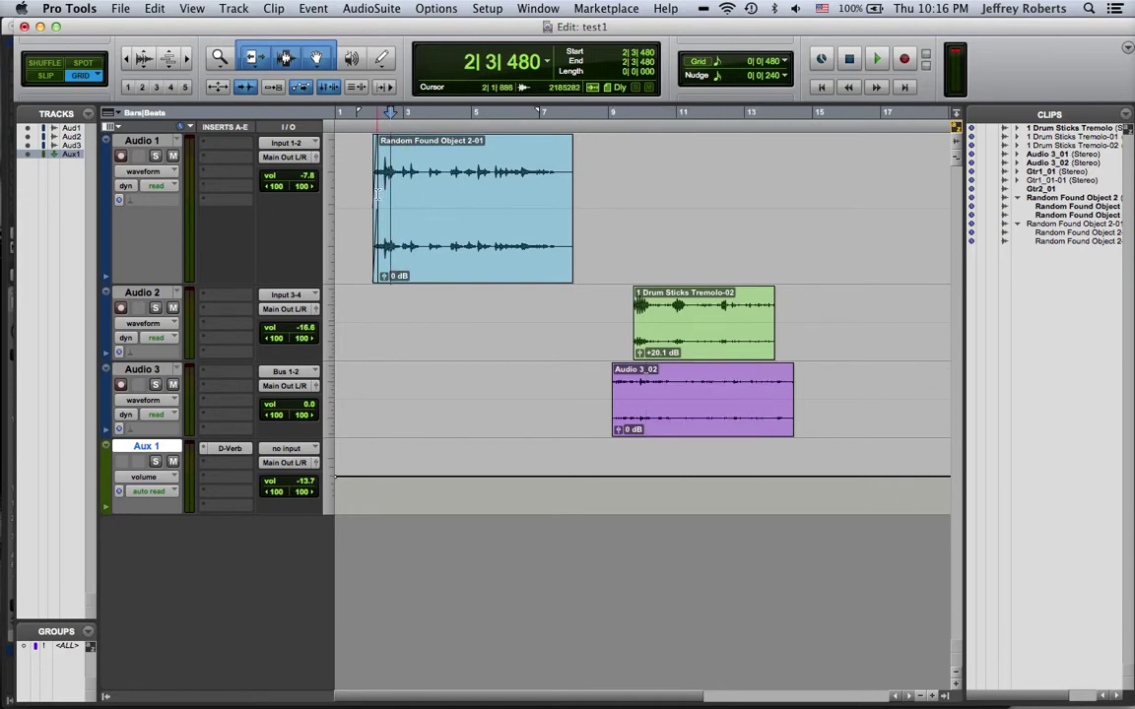
Step: Trim the clip's end back to about bar 6, then undo to restore its full length
{"action": "double_click", "coordinate": [568, 189]}
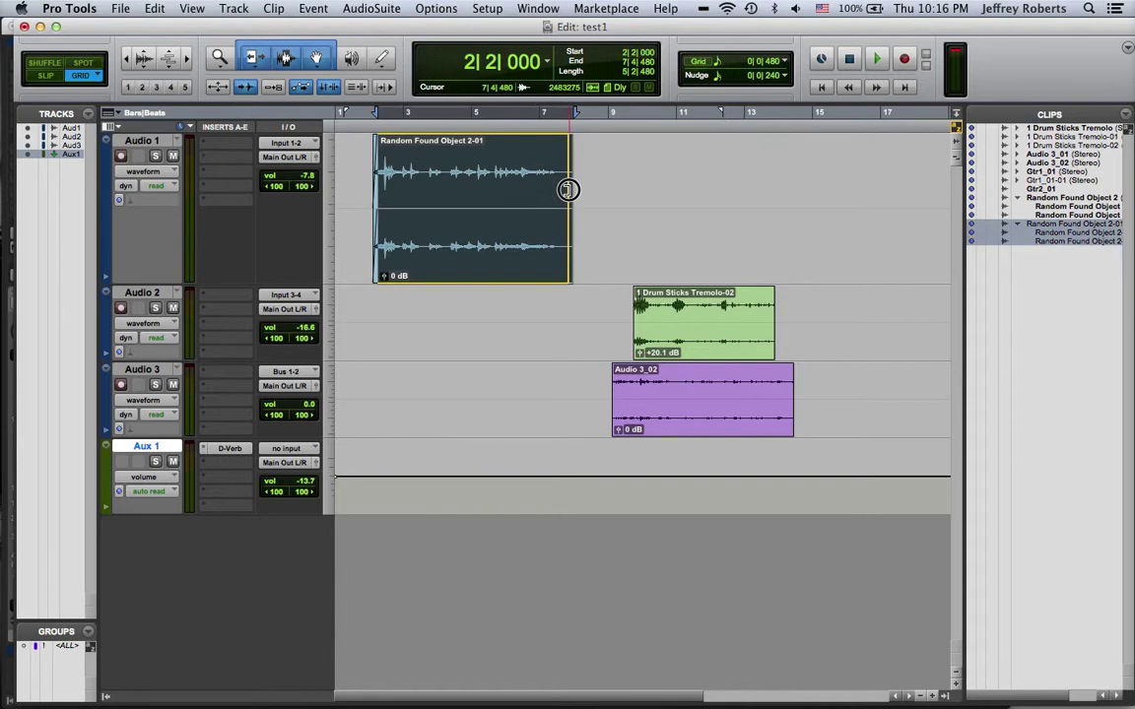
{"action": "left_click_drag", "start_coordinate": [569, 189], "coordinate": [504, 190]}
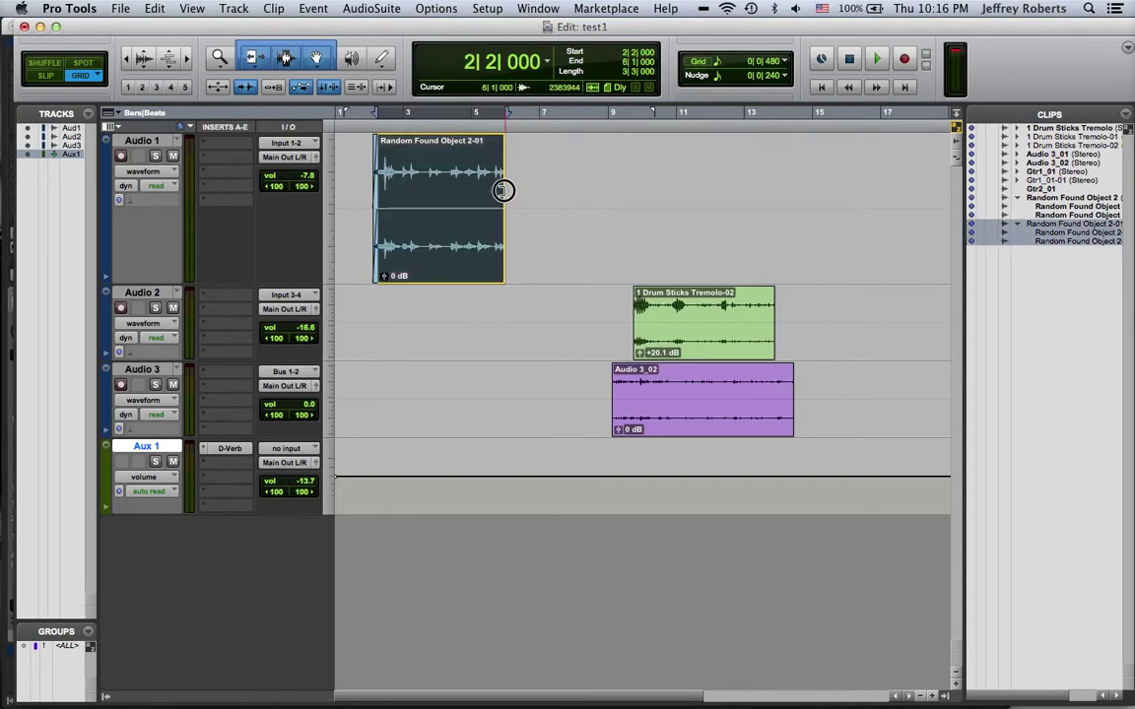
{"action": "key", "text": "super+z"}
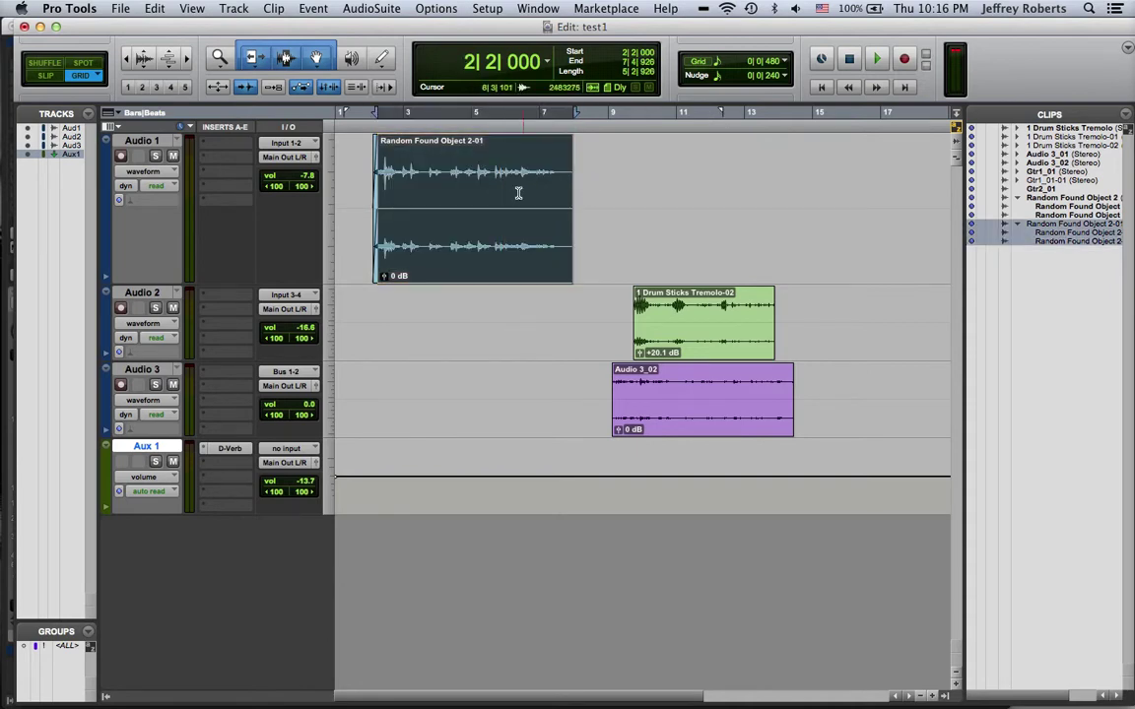
Step: Render AudioSuite Normalize at 100% level onto the Audio 1 clip, creating Random Found Object 2-NORM_02-02
{"action": "left_click", "coordinate": [372, 8]}
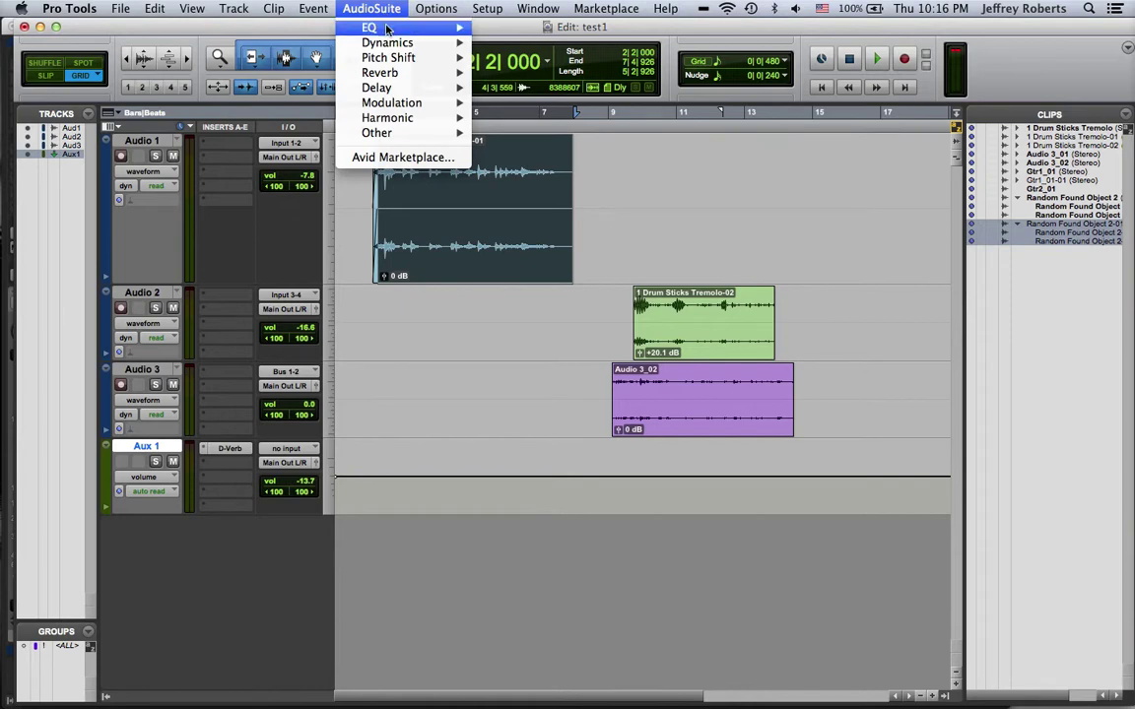
{"action": "mouse_move", "coordinate": [395, 65]}
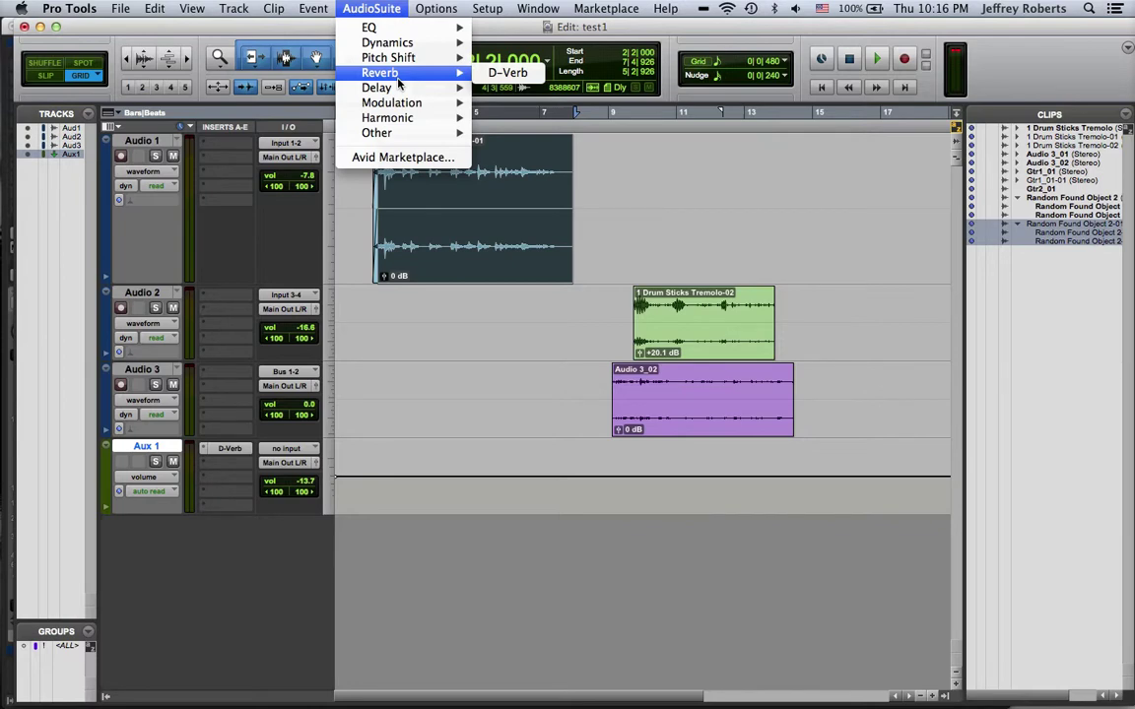
{"action": "mouse_move", "coordinate": [421, 135]}
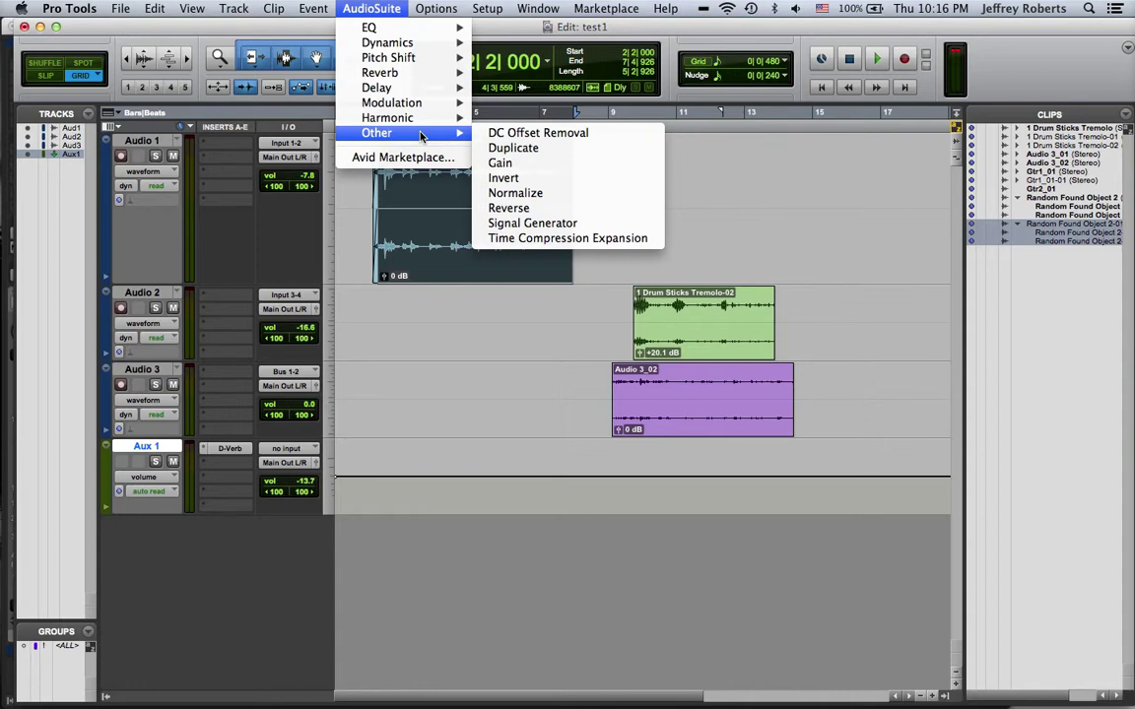
{"action": "left_click", "coordinate": [517, 195]}
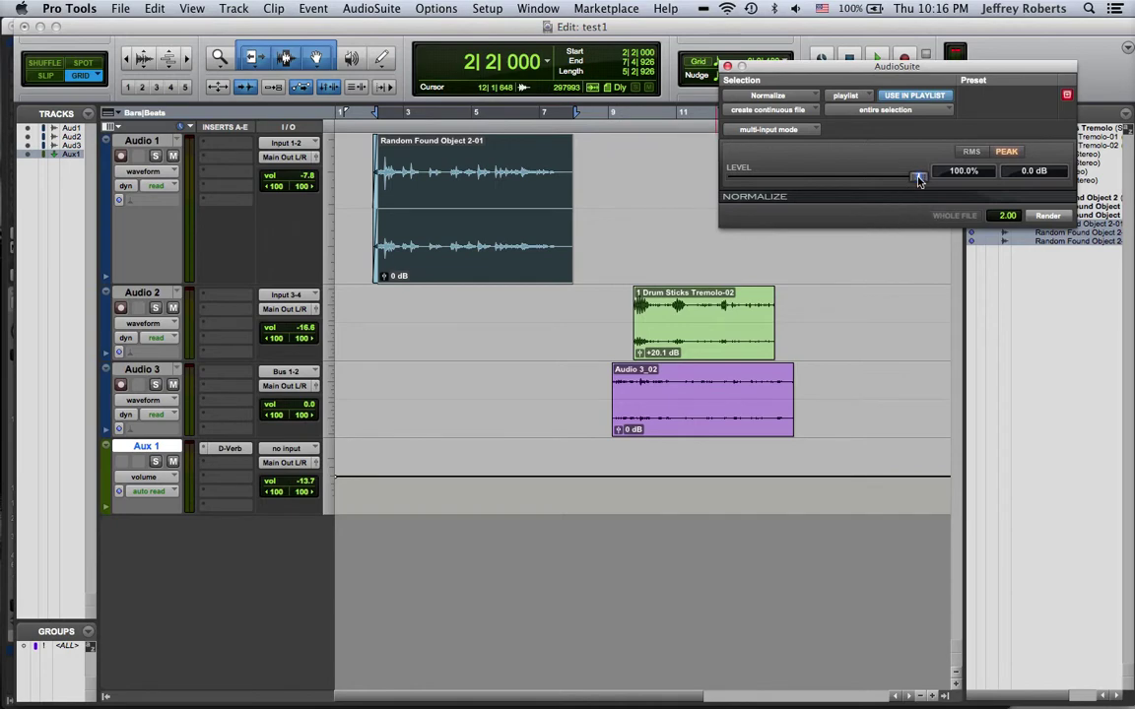
{"action": "mouse_move", "coordinate": [918, 176]}
{"action": "left_mouse_down"}
{"action": "mouse_move", "coordinate": [813, 180]}
{"action": "mouse_move", "coordinate": [836, 190]}
{"action": "mouse_move", "coordinate": [931, 182]}
{"action": "left_mouse_up"}
{"action": "left_click", "coordinate": [1049, 217]}
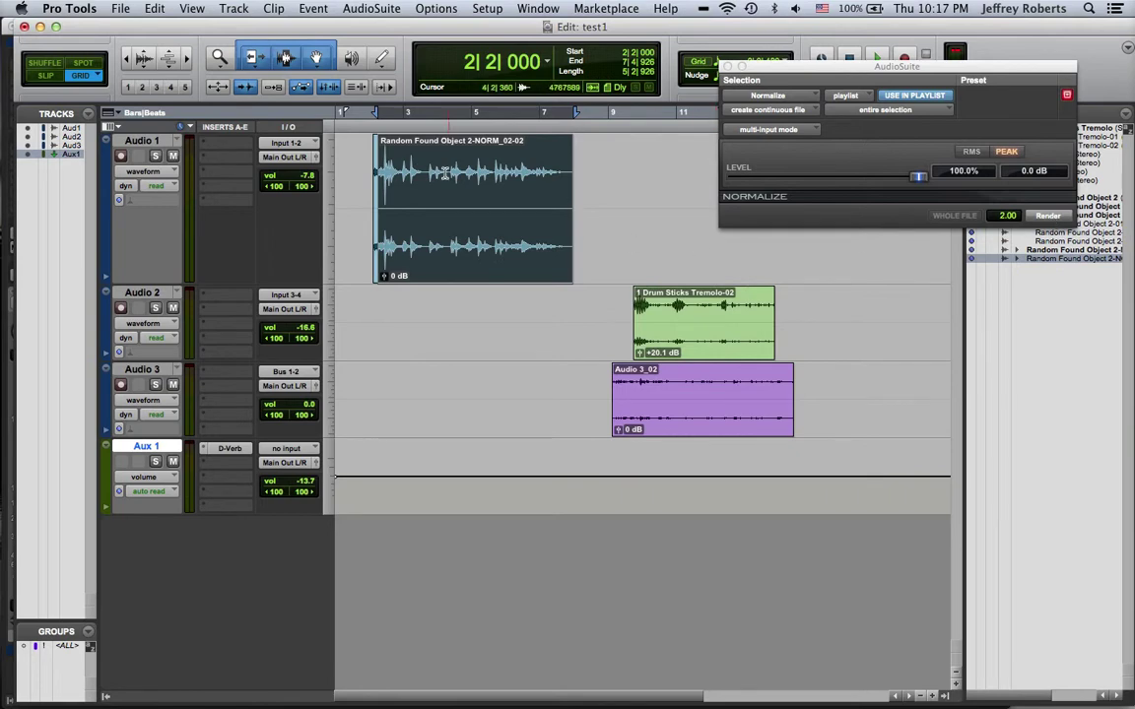
{"action": "left_click", "coordinate": [601, 184]}
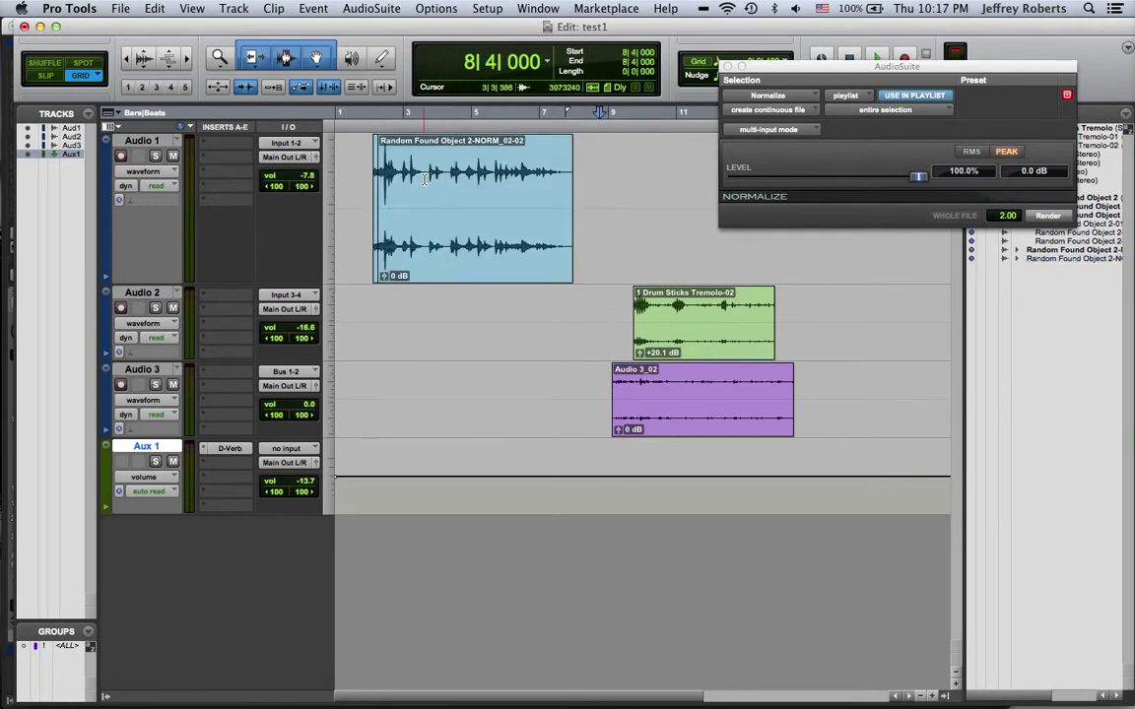
{"action": "left_click", "coordinate": [727, 67]}
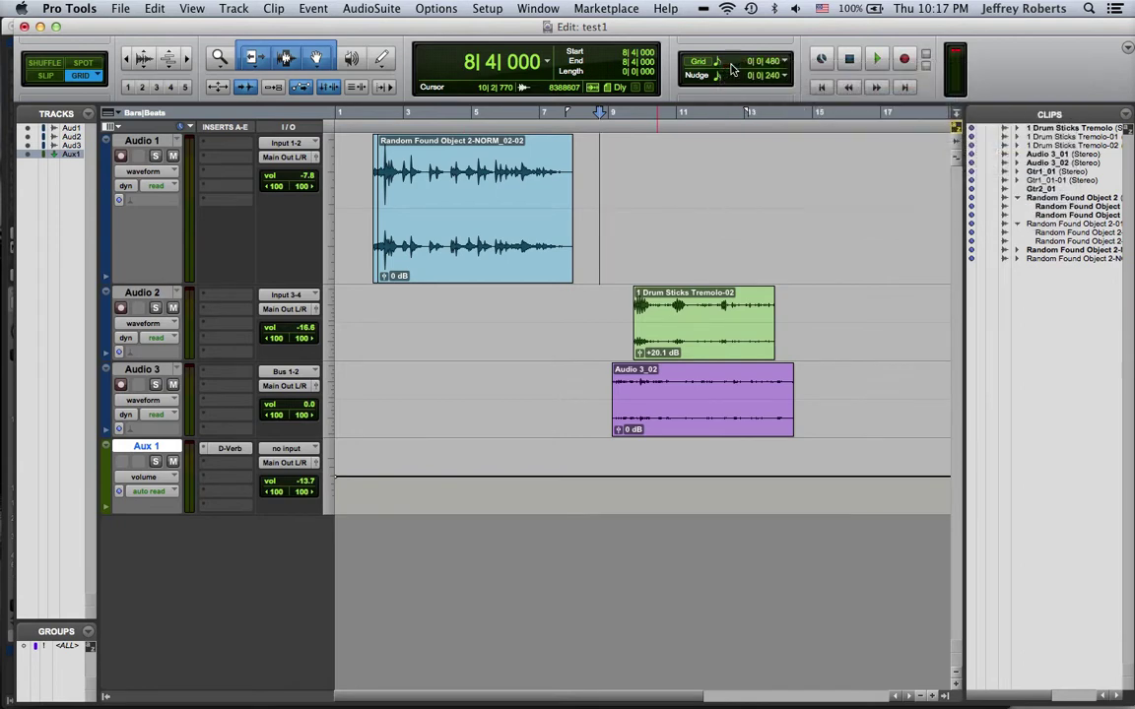
Step: Select the clip from 2|4|480, audition Reverse on it, and close without rendering
{"action": "left_click_drag", "start_coordinate": [399, 165], "coordinate": [574, 213]}
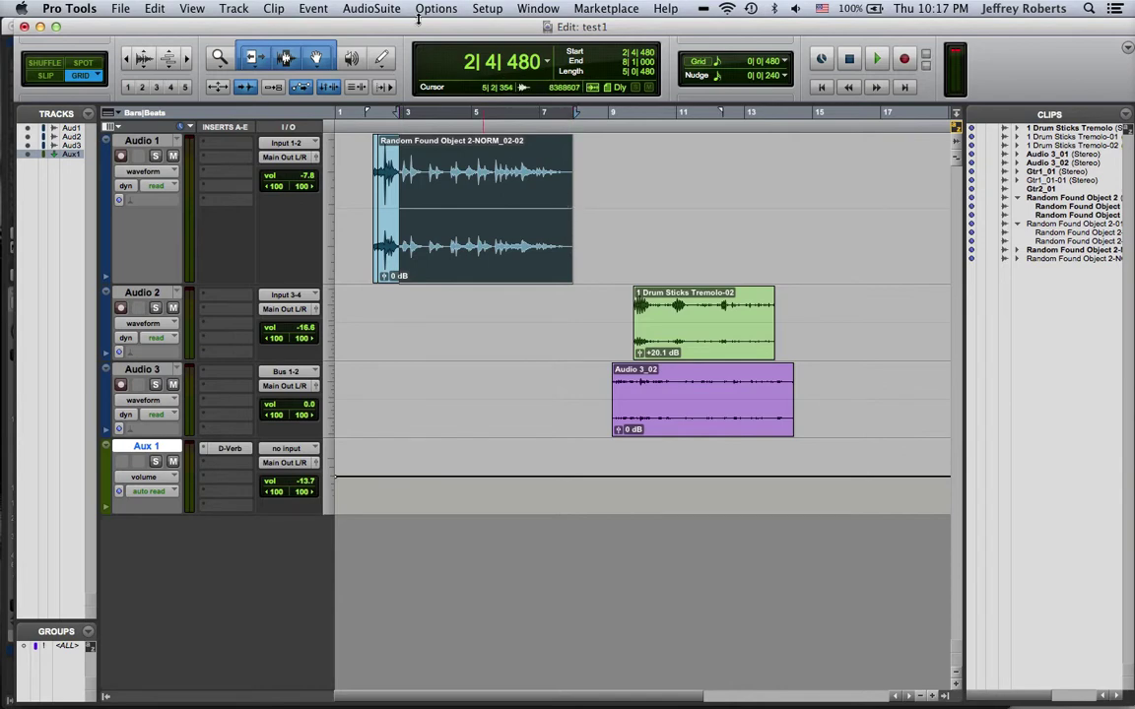
{"action": "left_click", "coordinate": [347, 7]}
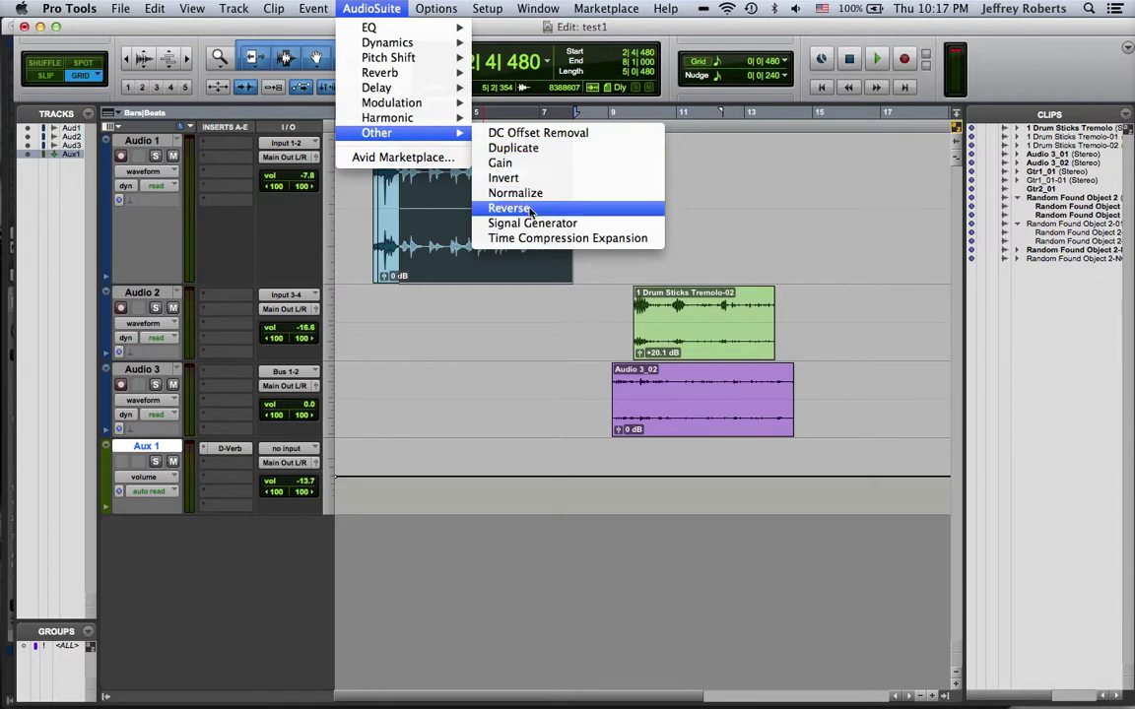
{"action": "left_click", "coordinate": [531, 208]}
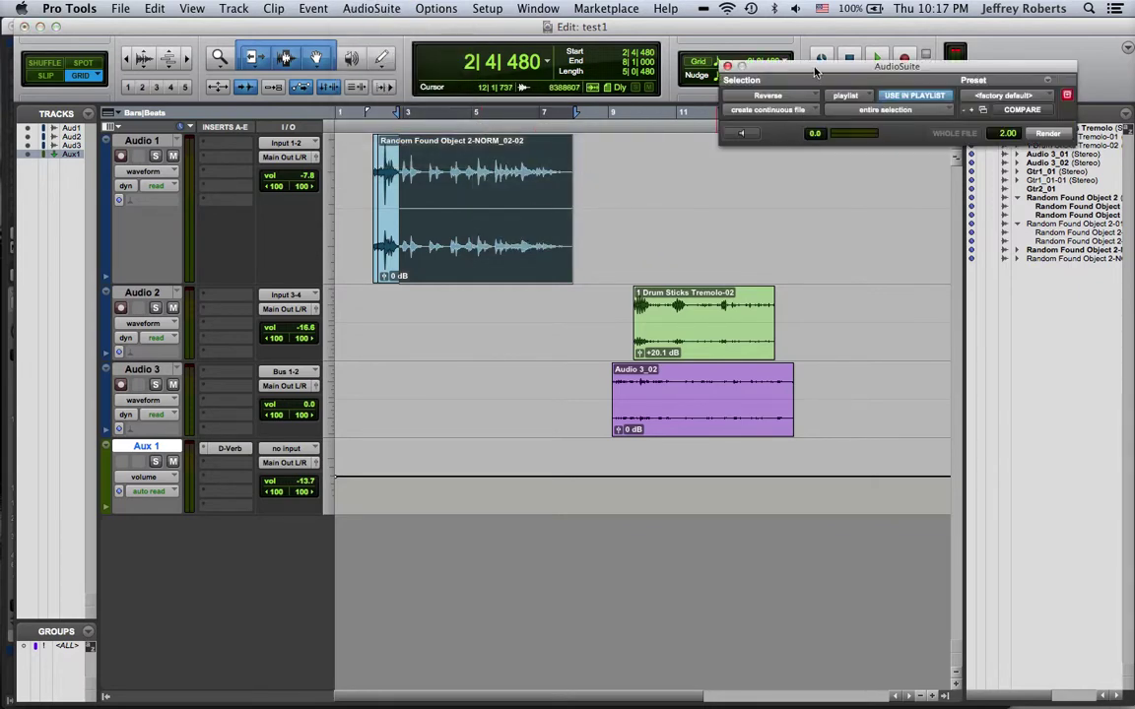
{"action": "left_click_drag", "start_coordinate": [813, 71], "coordinate": [734, 185]}
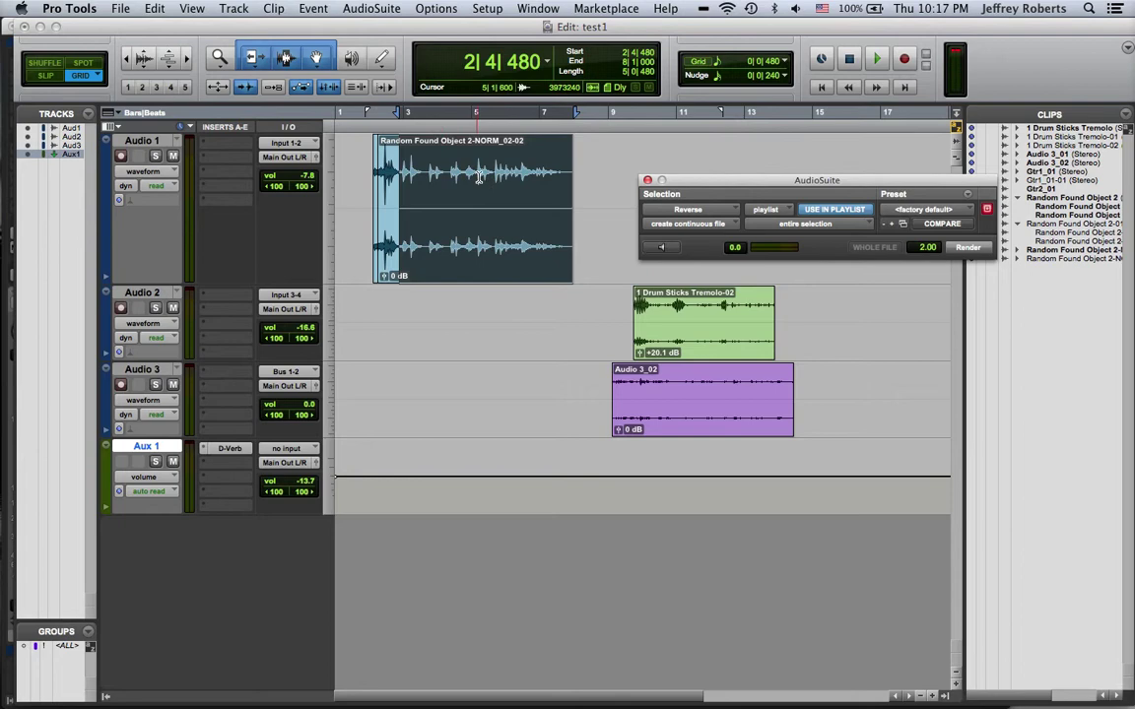
{"action": "left_click", "coordinate": [667, 252]}
{"action": "left_click", "coordinate": [667, 250]}
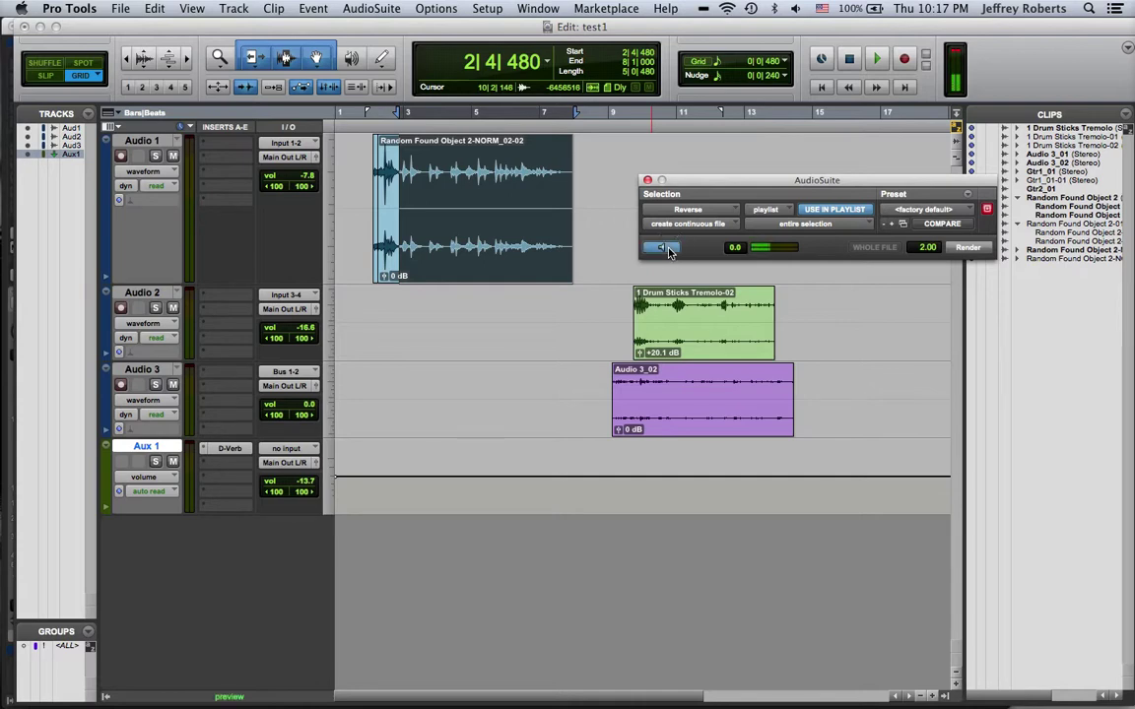
{"action": "left_click", "coordinate": [664, 250]}
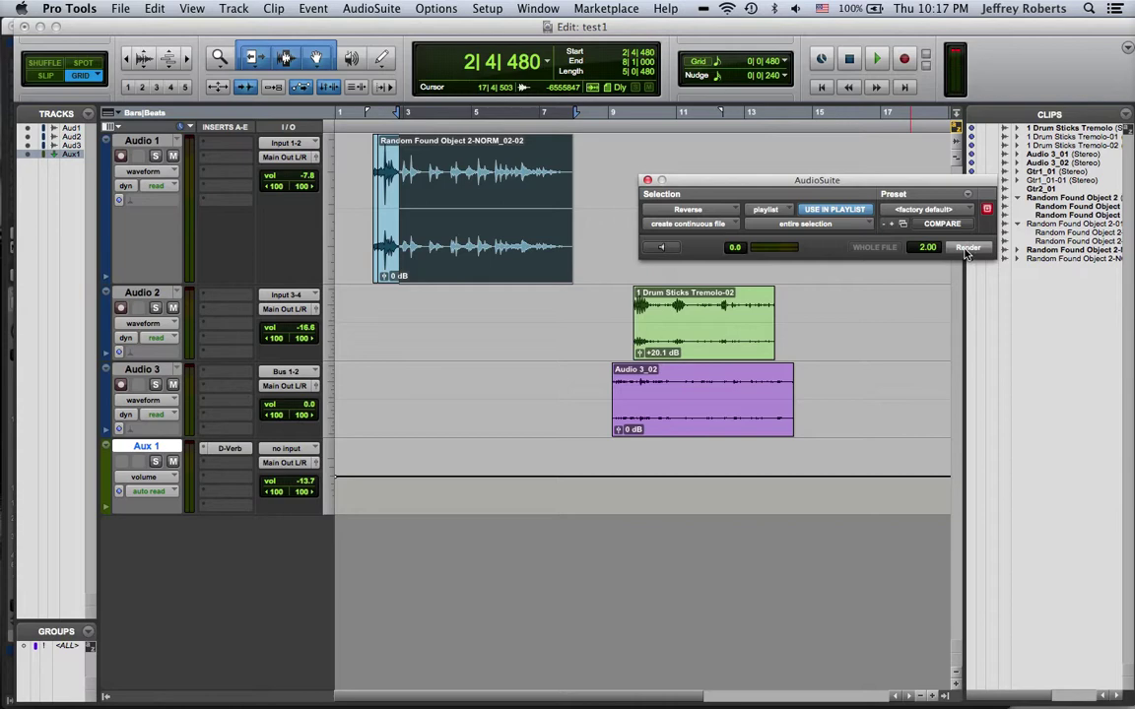
{"action": "left_click", "coordinate": [647, 180]}
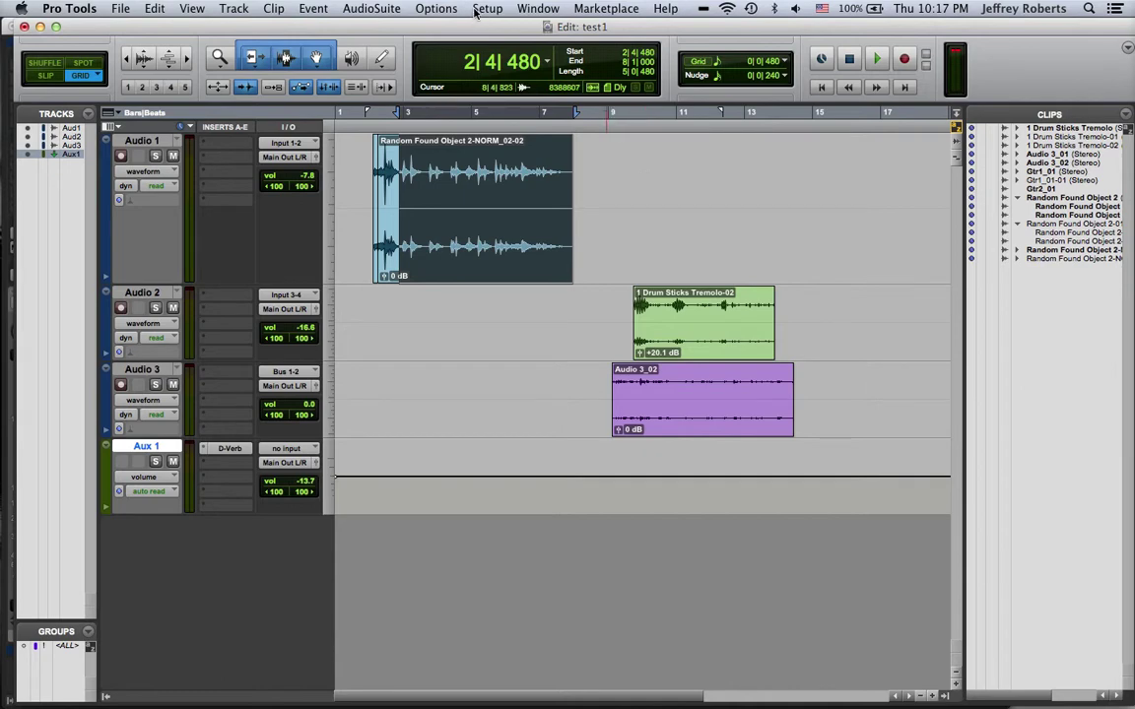
Step: Open Time Shift and preview the selection at slower and about 173% speeds
{"action": "left_click", "coordinate": [375, 8]}
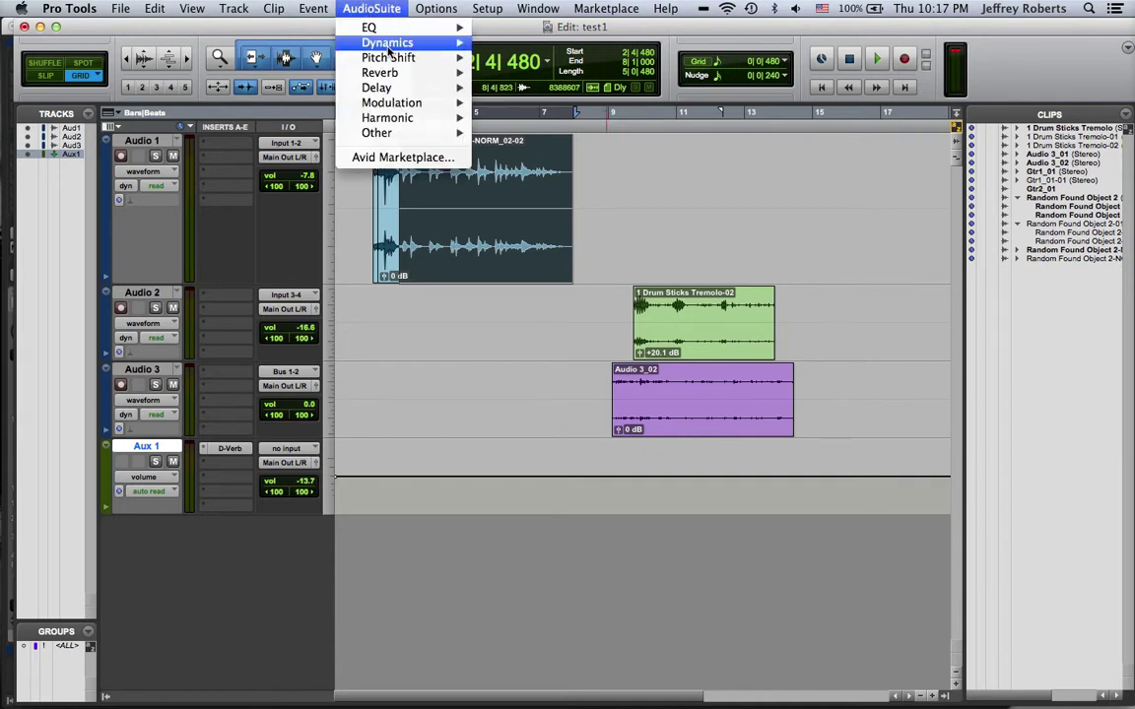
{"action": "mouse_move", "coordinate": [386, 51]}
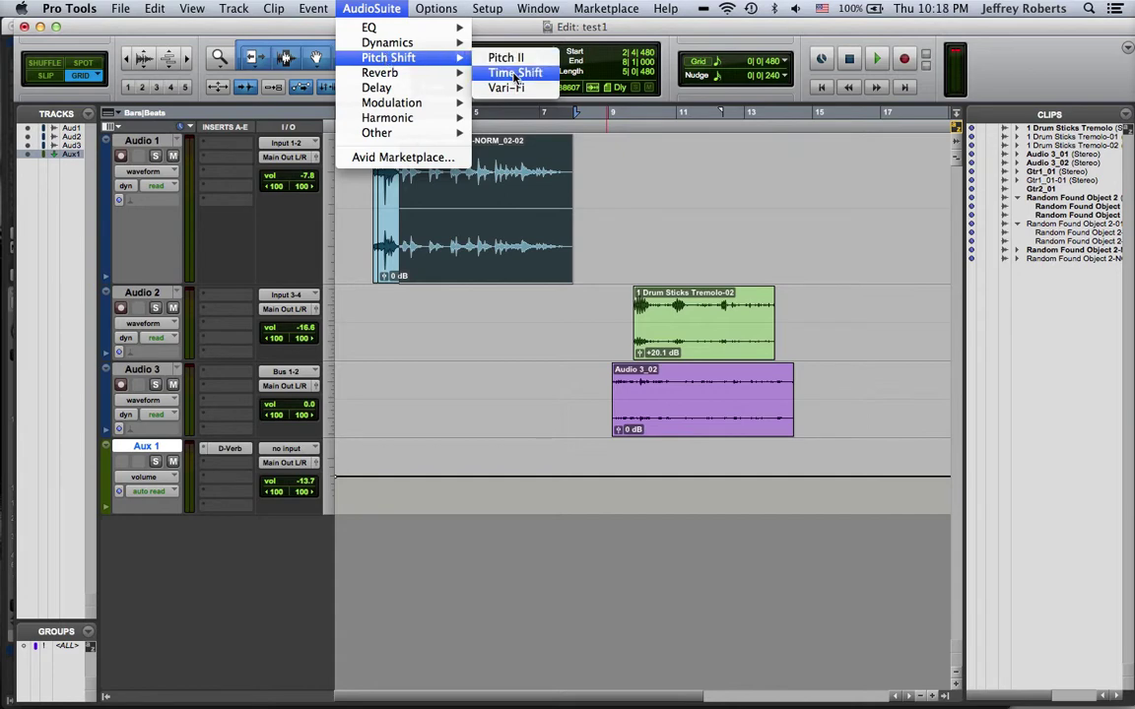
{"action": "left_click", "coordinate": [514, 73]}
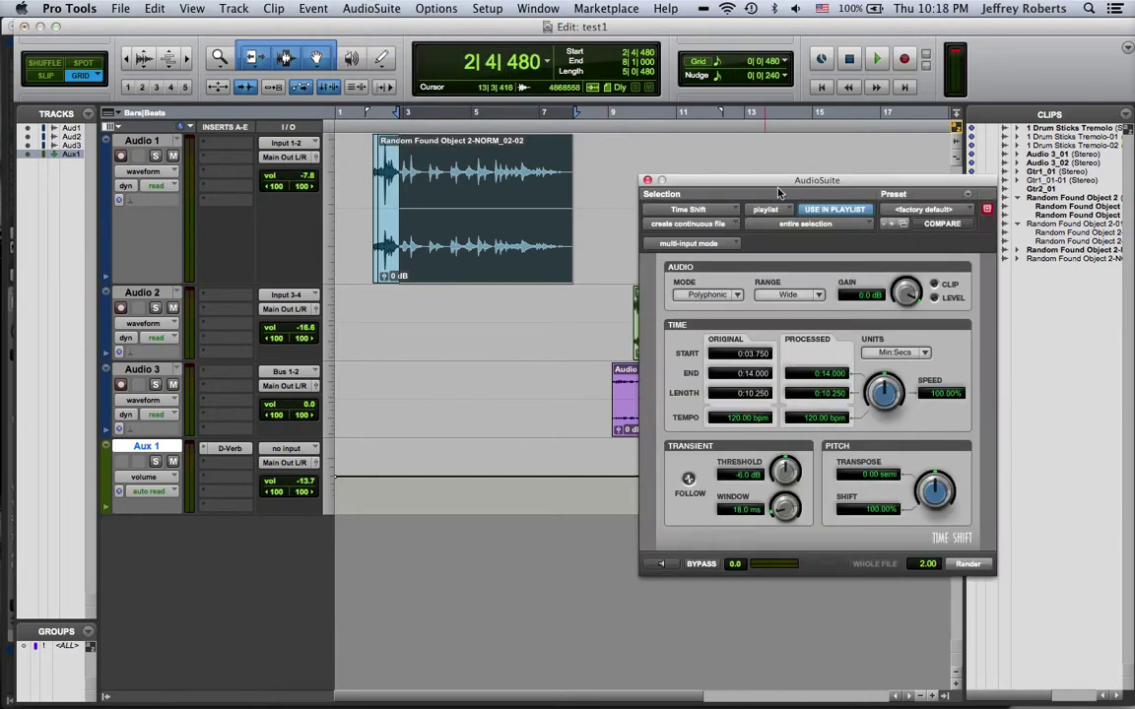
{"action": "left_click_drag", "start_coordinate": [773, 183], "coordinate": [726, 183]}
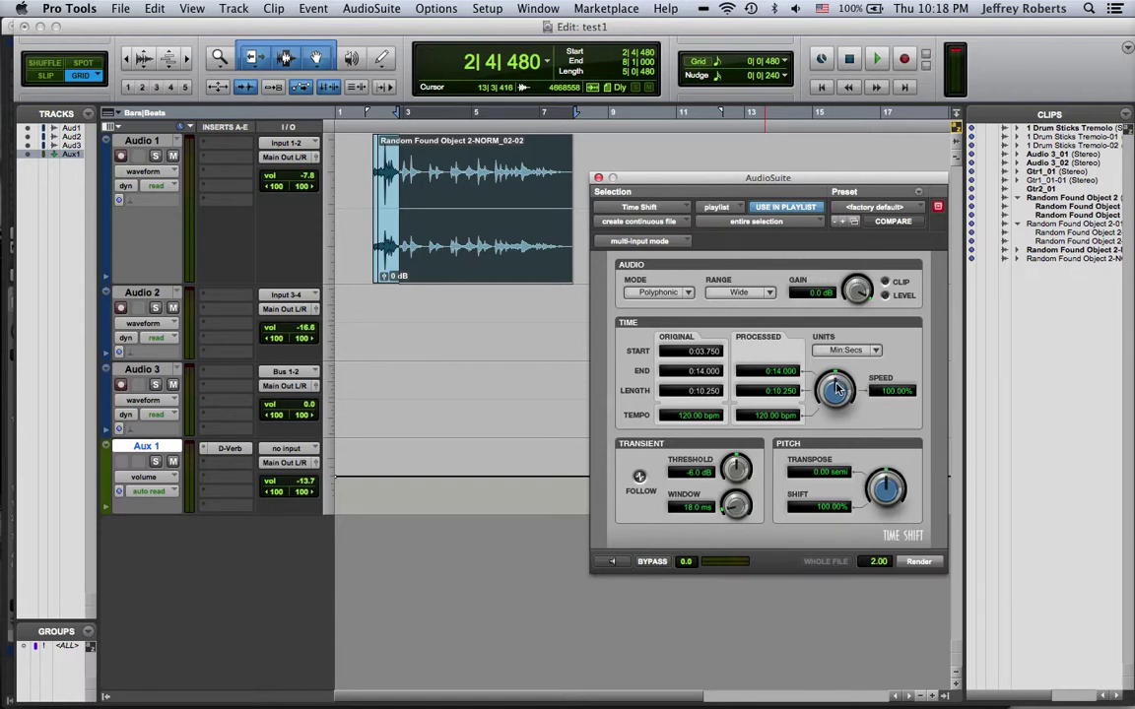
{"action": "left_click_drag", "start_coordinate": [836, 388], "coordinate": [830, 414]}
{"action": "left_click", "coordinate": [611, 563]}
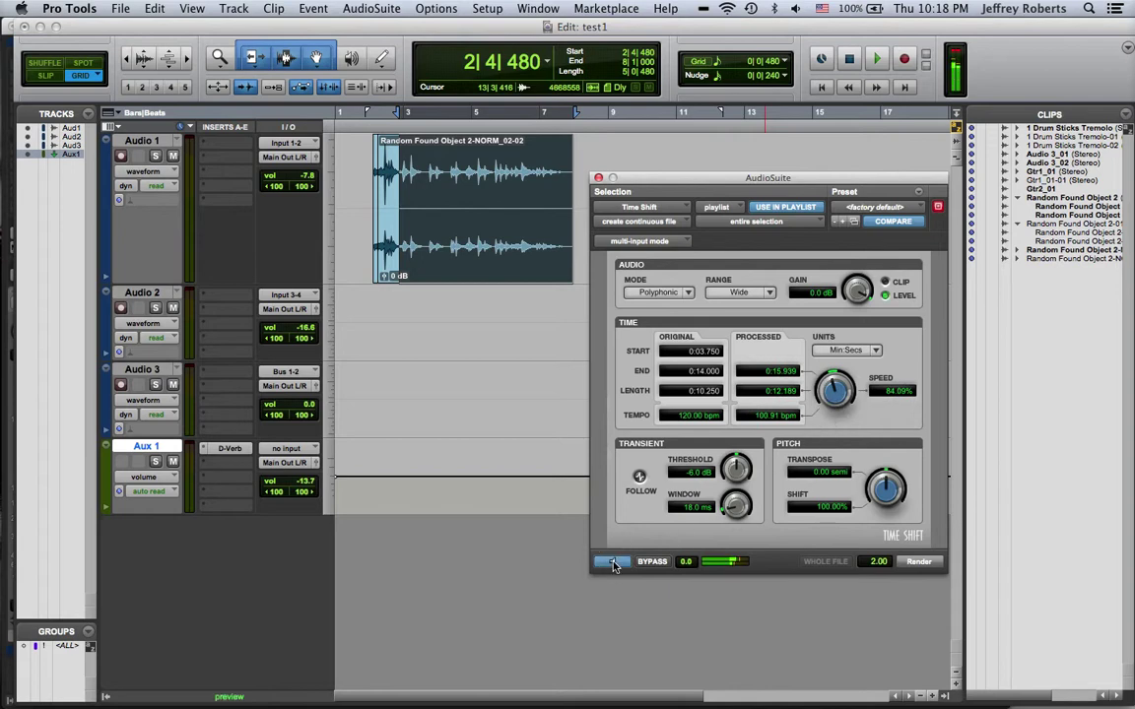
{"action": "left_click", "coordinate": [612, 562]}
{"action": "left_click_drag", "start_coordinate": [841, 400], "coordinate": [814, 323]}
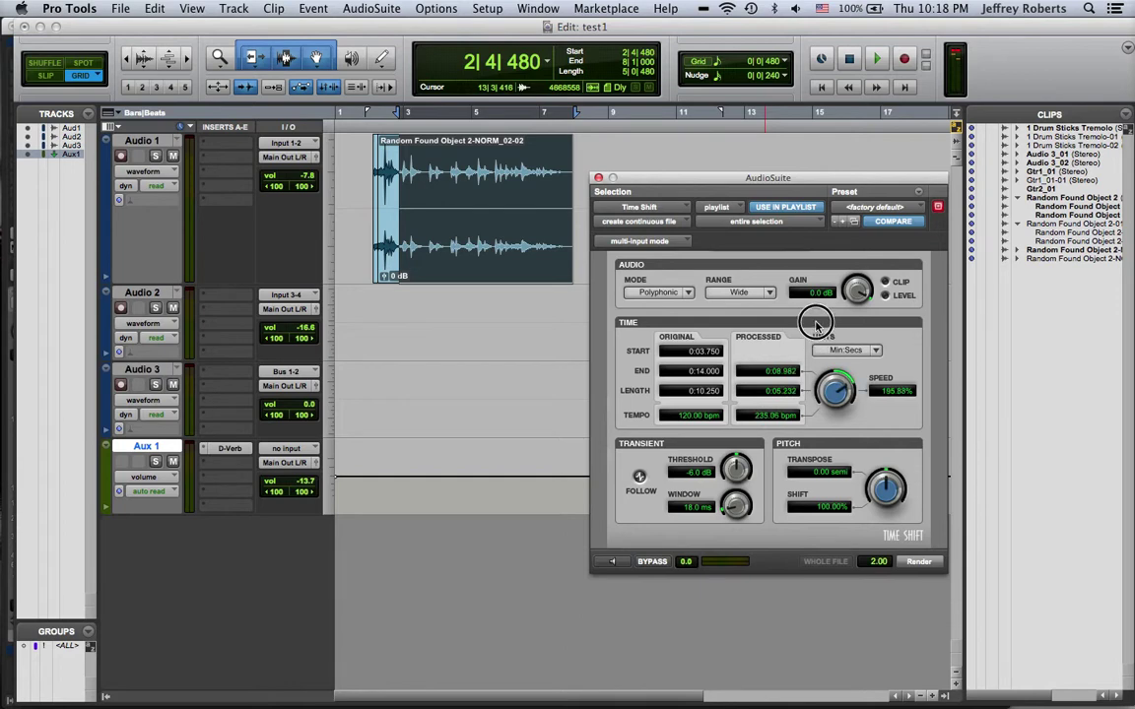
{"action": "left_click", "coordinate": [613, 562]}
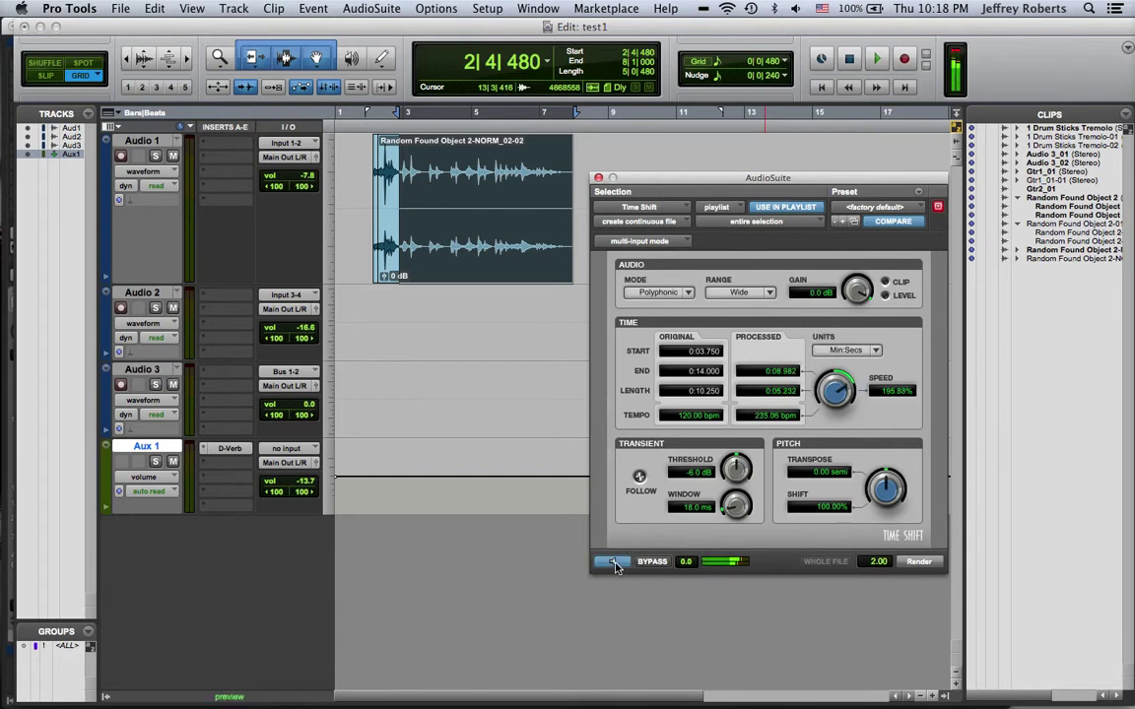
{"action": "left_click", "coordinate": [613, 562]}
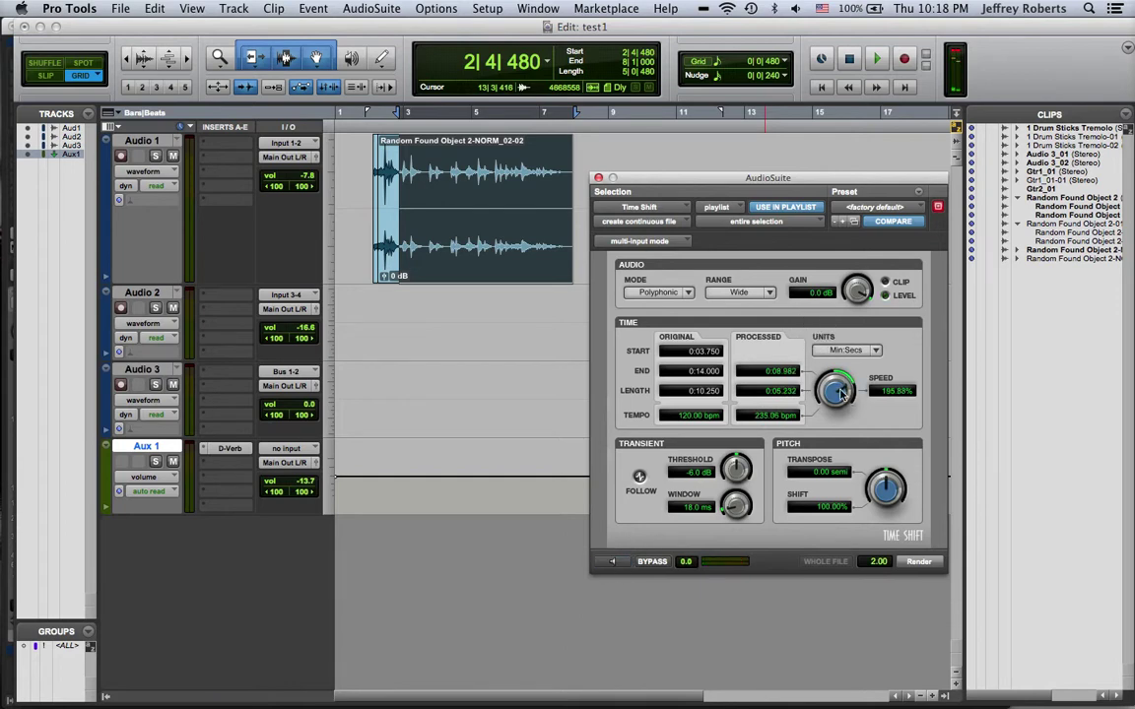
Step: Set Time Shift to 59.05% speed and +10.08 semitones, preview, and render the result
{"action": "left_click_drag", "start_coordinate": [834, 393], "coordinate": [834, 435]}
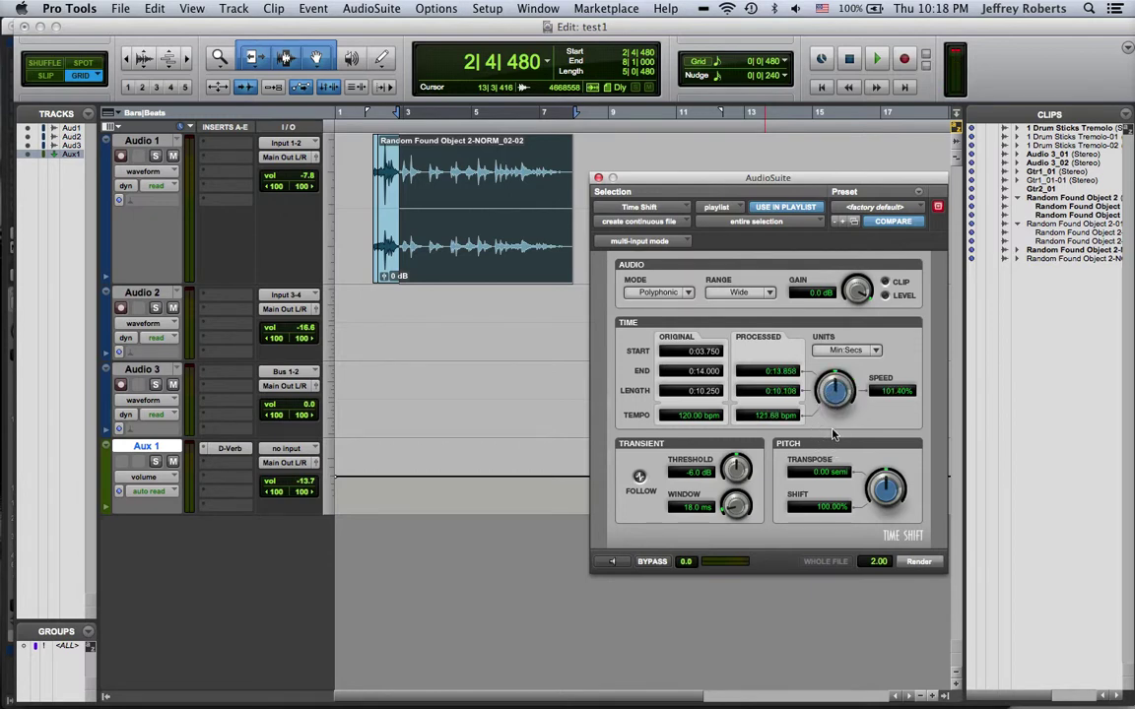
{"action": "left_click_drag", "start_coordinate": [886, 487], "coordinate": [884, 433]}
{"action": "left_click", "coordinate": [609, 562]}
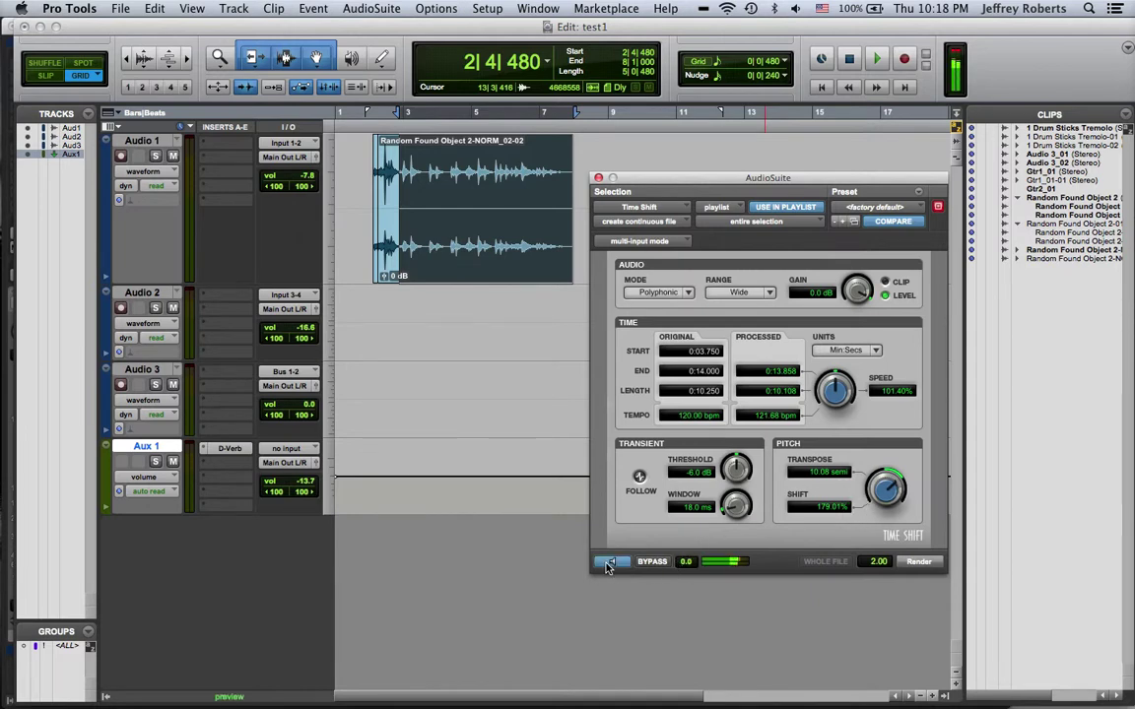
{"action": "left_click", "coordinate": [610, 563]}
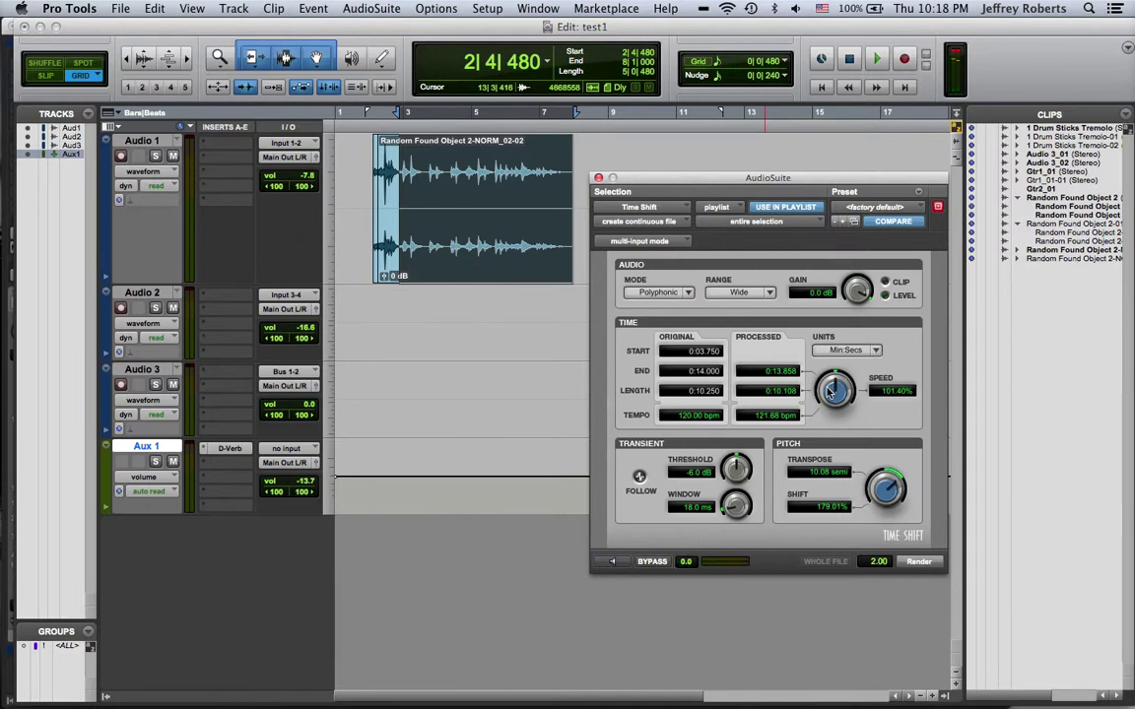
{"action": "left_click_drag", "start_coordinate": [832, 392], "coordinate": [749, 434]}
{"action": "left_click", "coordinate": [612, 563]}
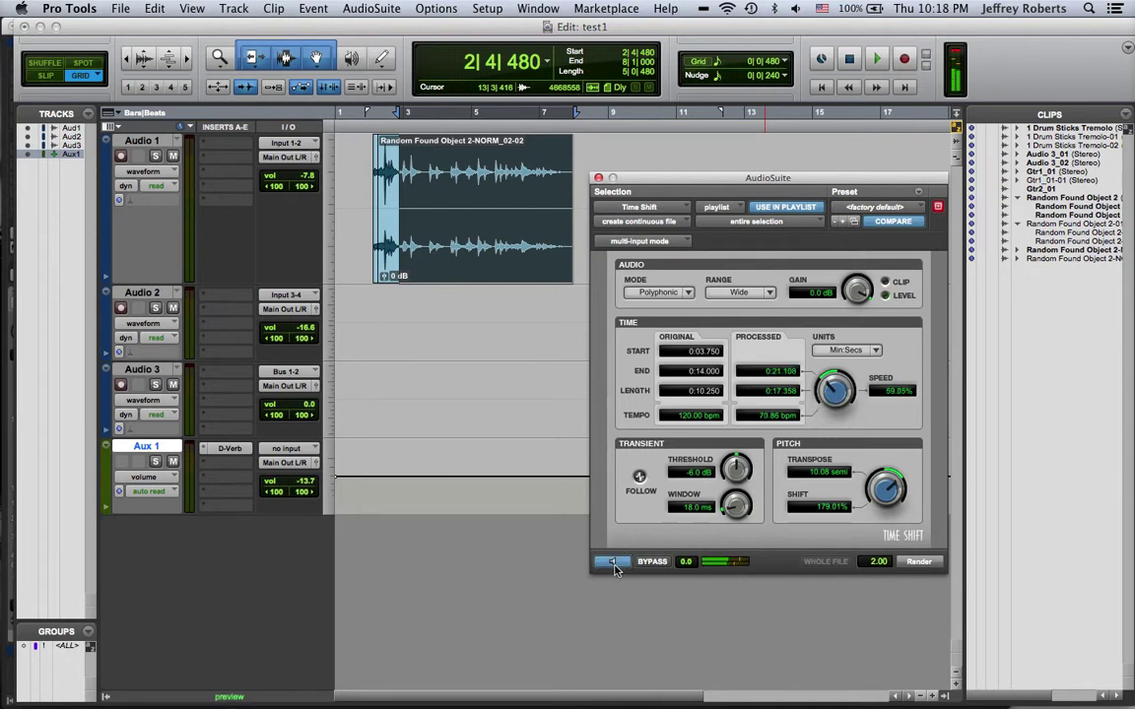
{"action": "left_click", "coordinate": [612, 563]}
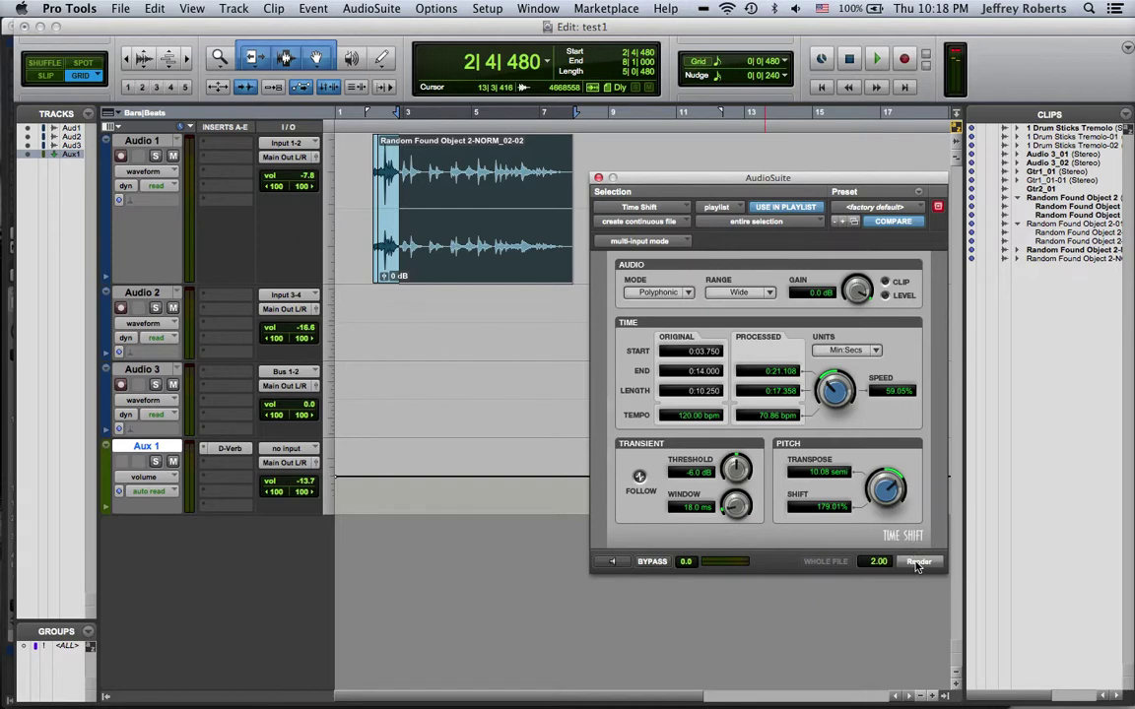
{"action": "left_click", "coordinate": [918, 562]}
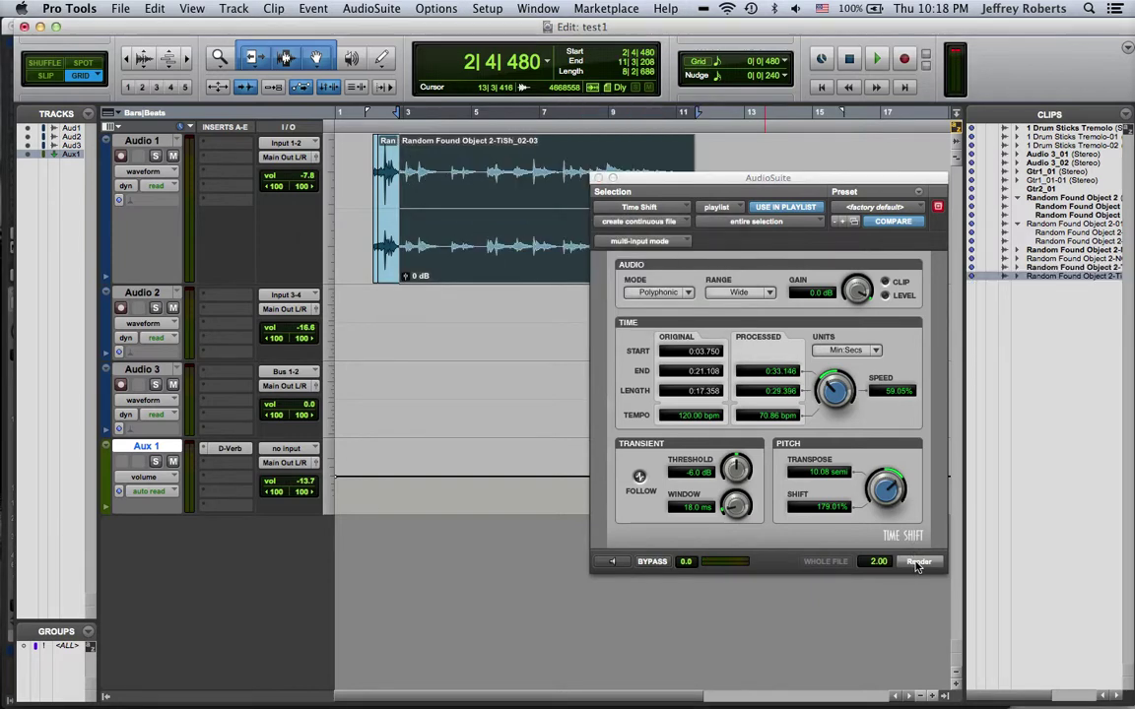
Step: Close Time Shift, inspect the new TiSh_02-03 clip in the clip list, and clear selections
{"action": "left_click", "coordinate": [598, 180]}
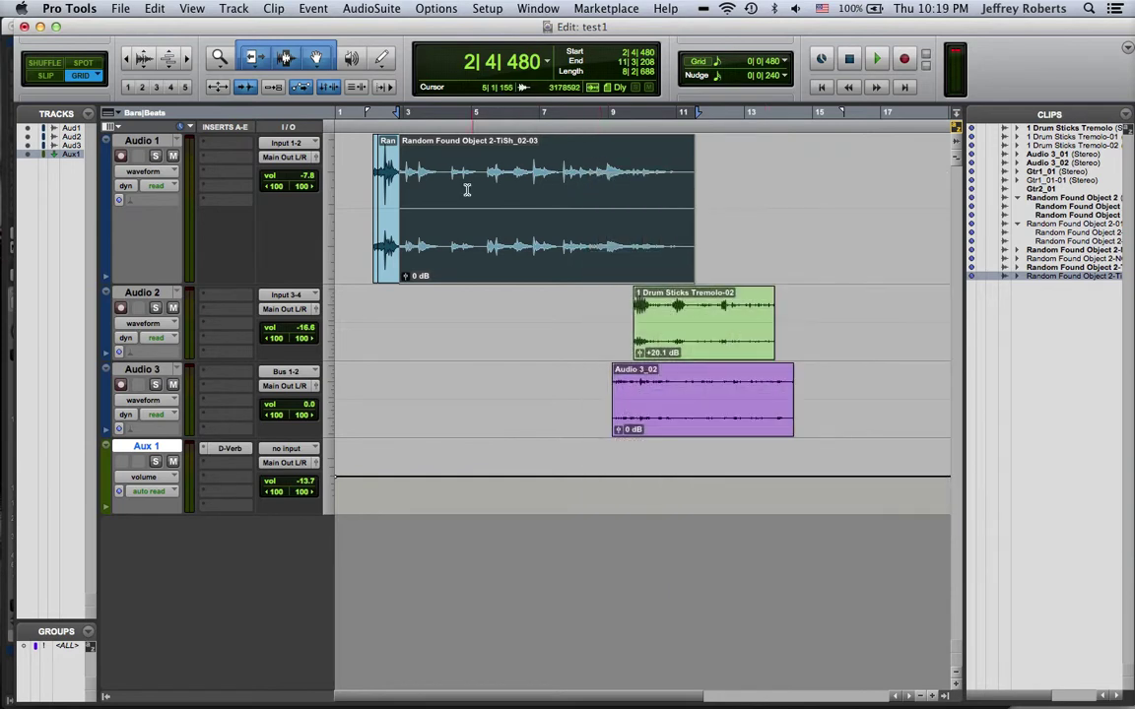
{"action": "left_click", "coordinate": [1048, 292]}
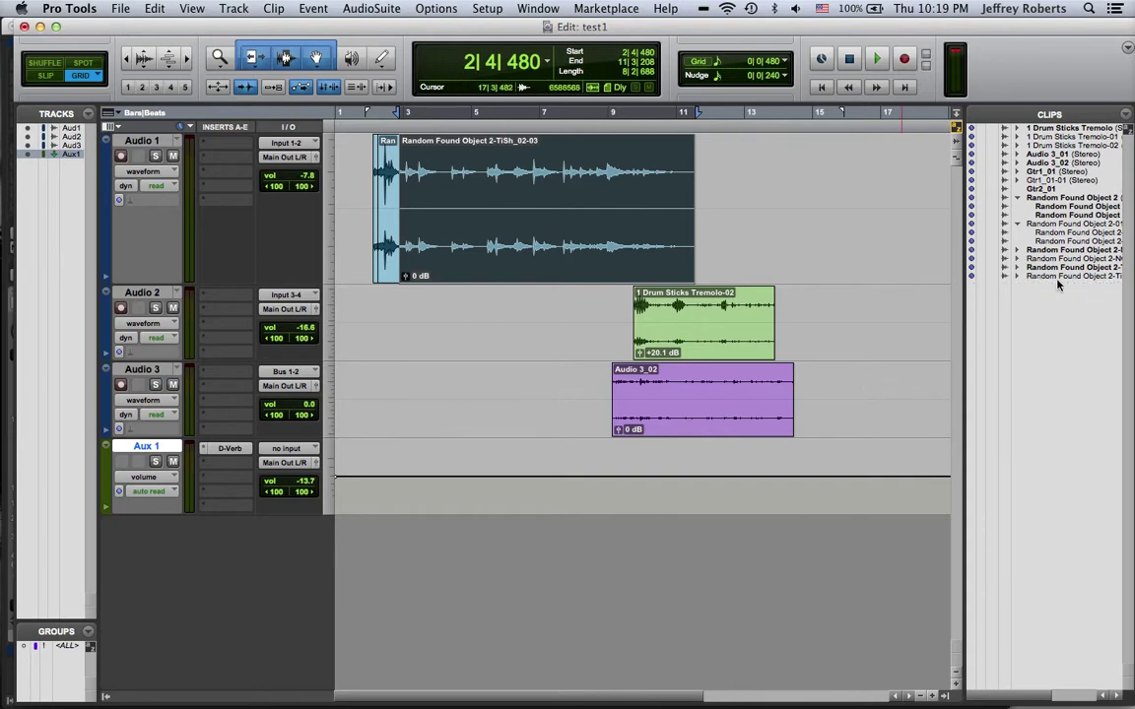
{"action": "left_click", "coordinate": [1016, 278]}
{"action": "left_click", "coordinate": [1016, 277]}
{"action": "left_click", "coordinate": [1042, 277]}
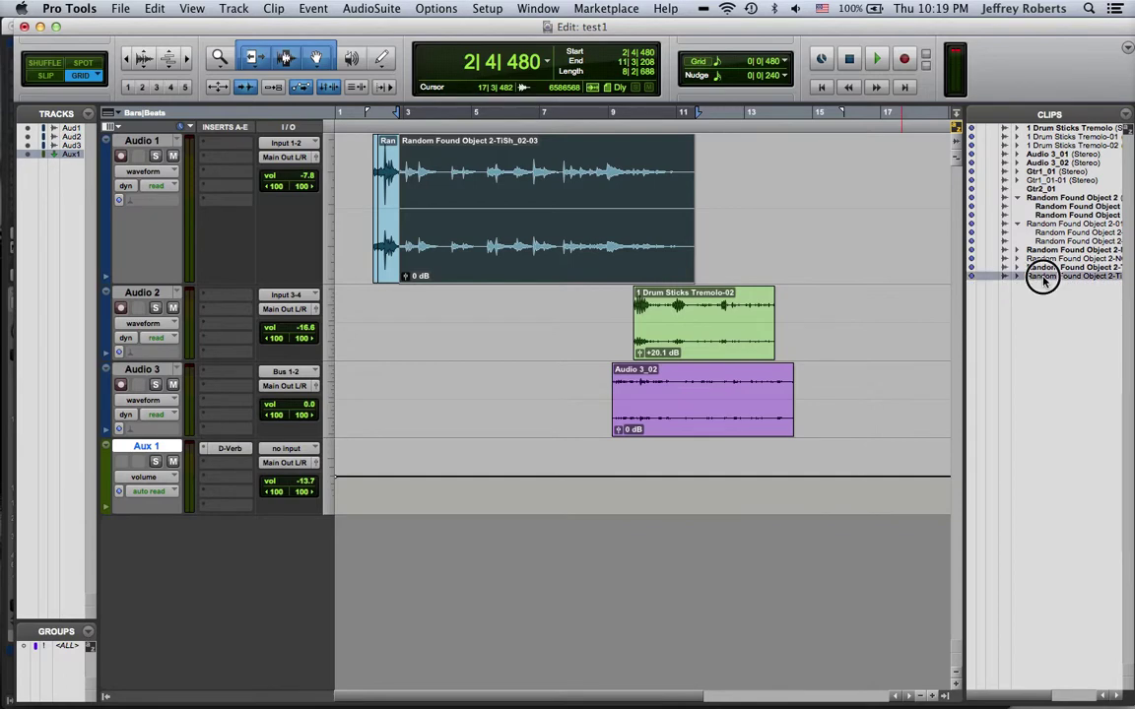
{"action": "left_click", "coordinate": [1043, 328]}
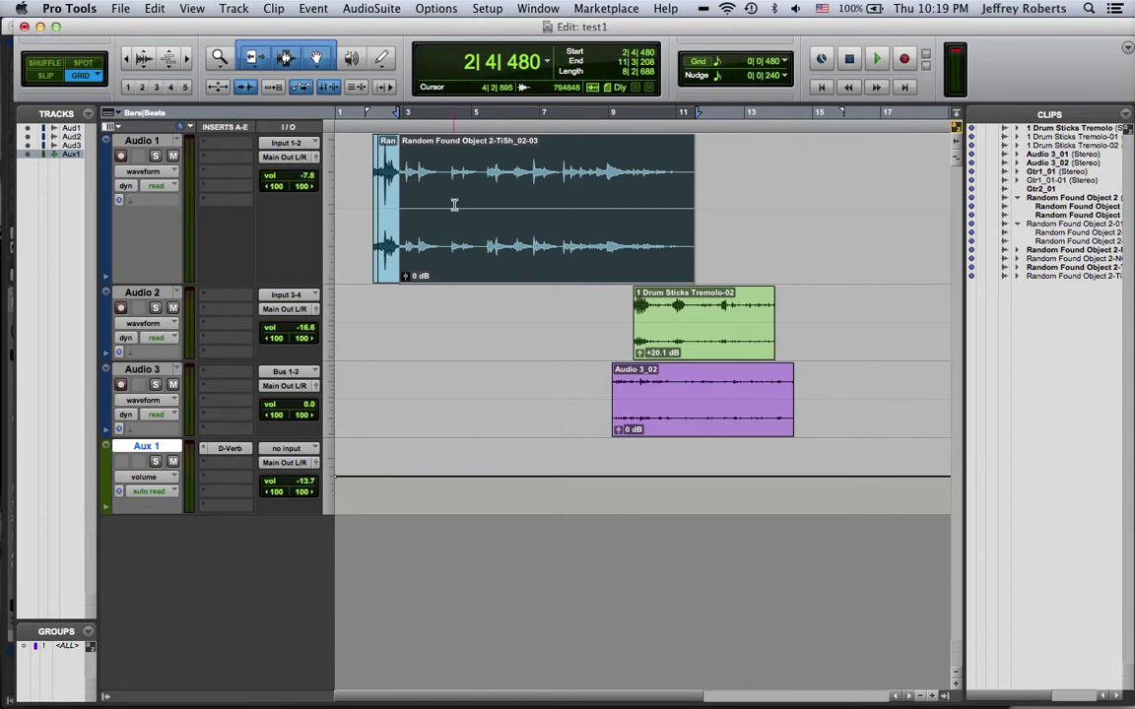
{"action": "left_click_drag", "start_coordinate": [438, 168], "coordinate": [689, 156]}
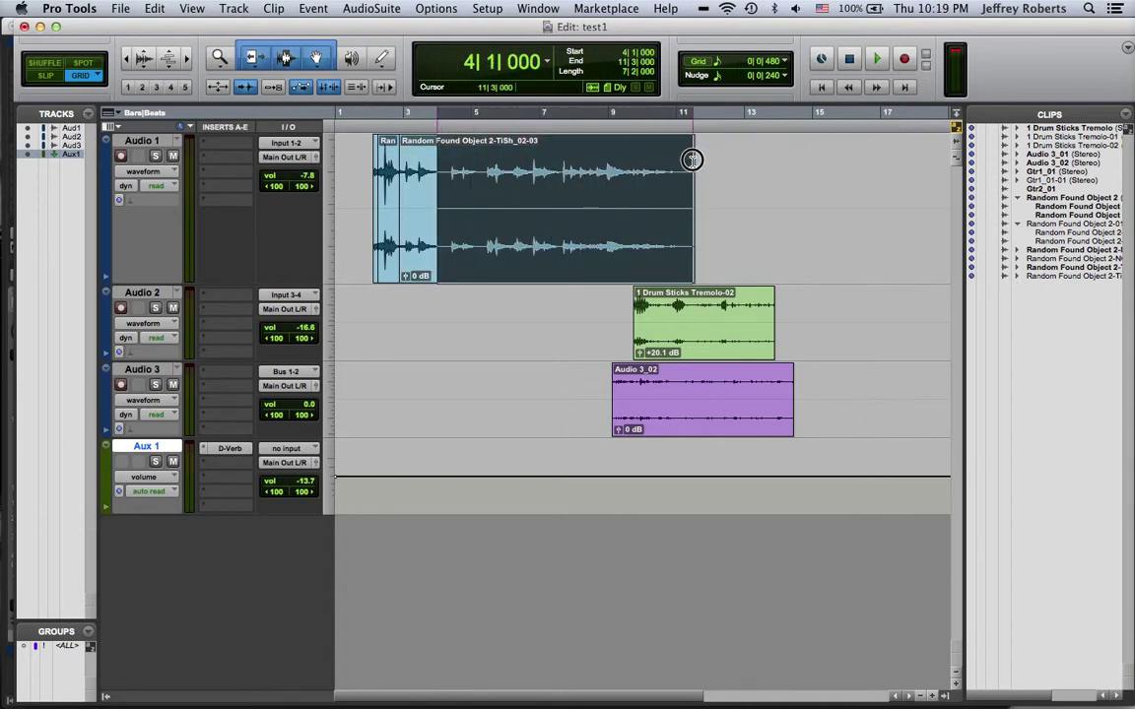
{"action": "left_click", "coordinate": [740, 166]}
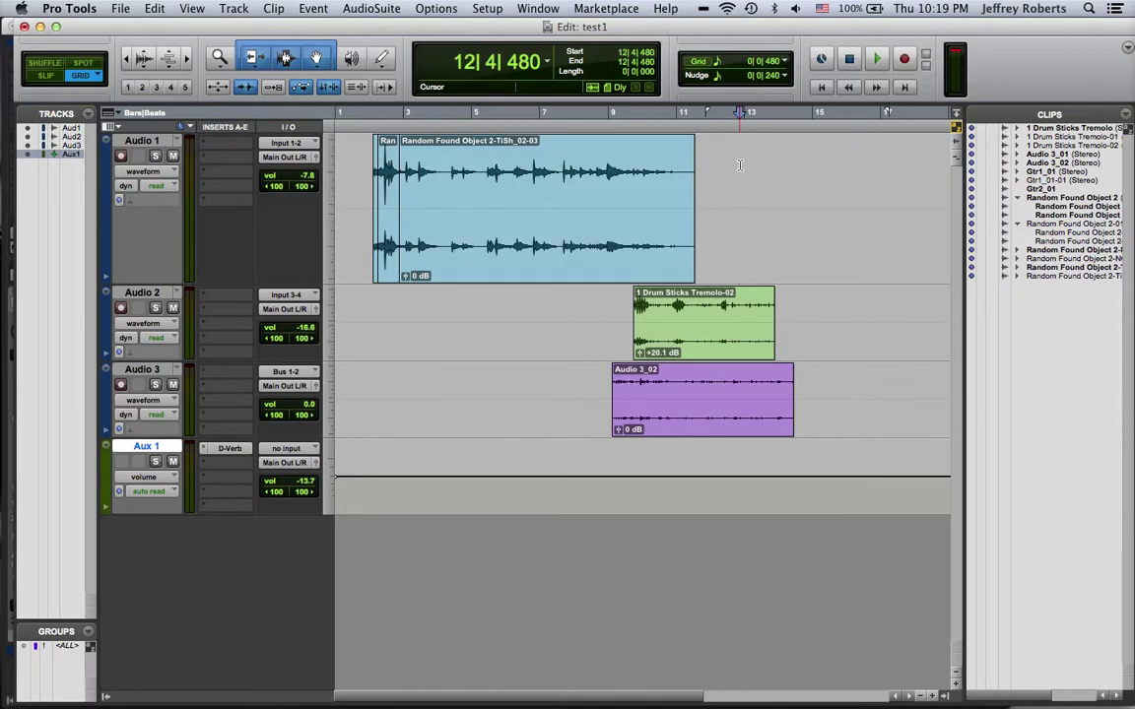
Step: Open Pitch II, set left pitch to +11 and right to -12 semitones, and preview
{"action": "left_click", "coordinate": [380, 9]}
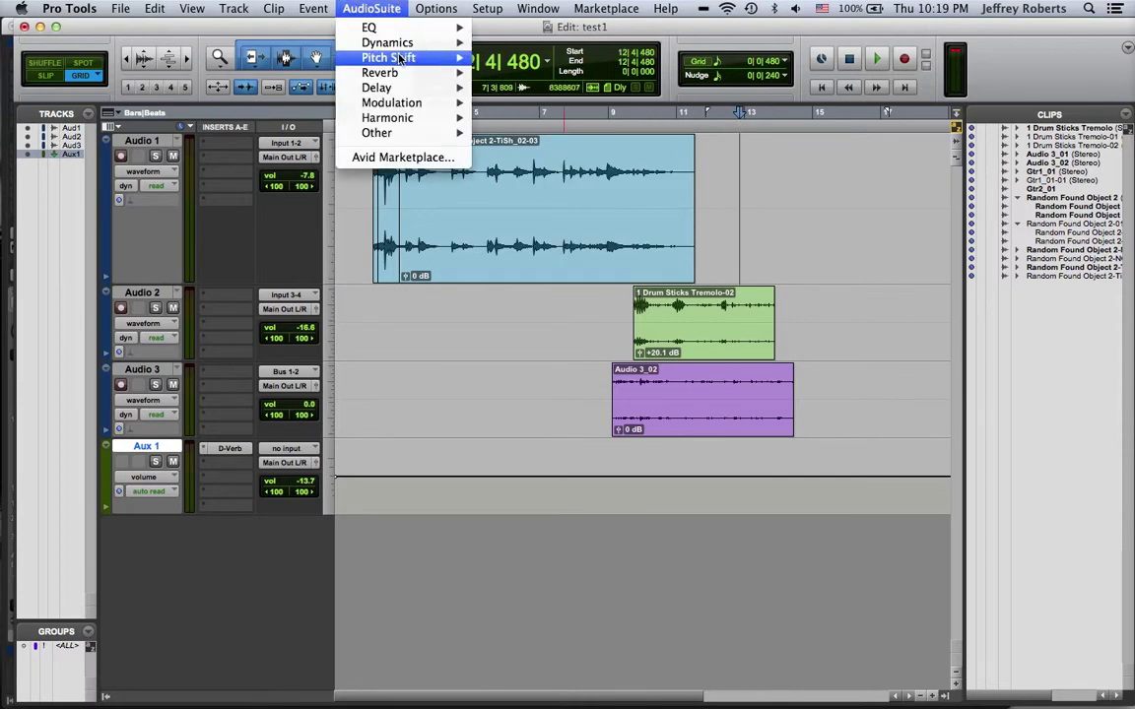
{"action": "mouse_move", "coordinate": [373, 56]}
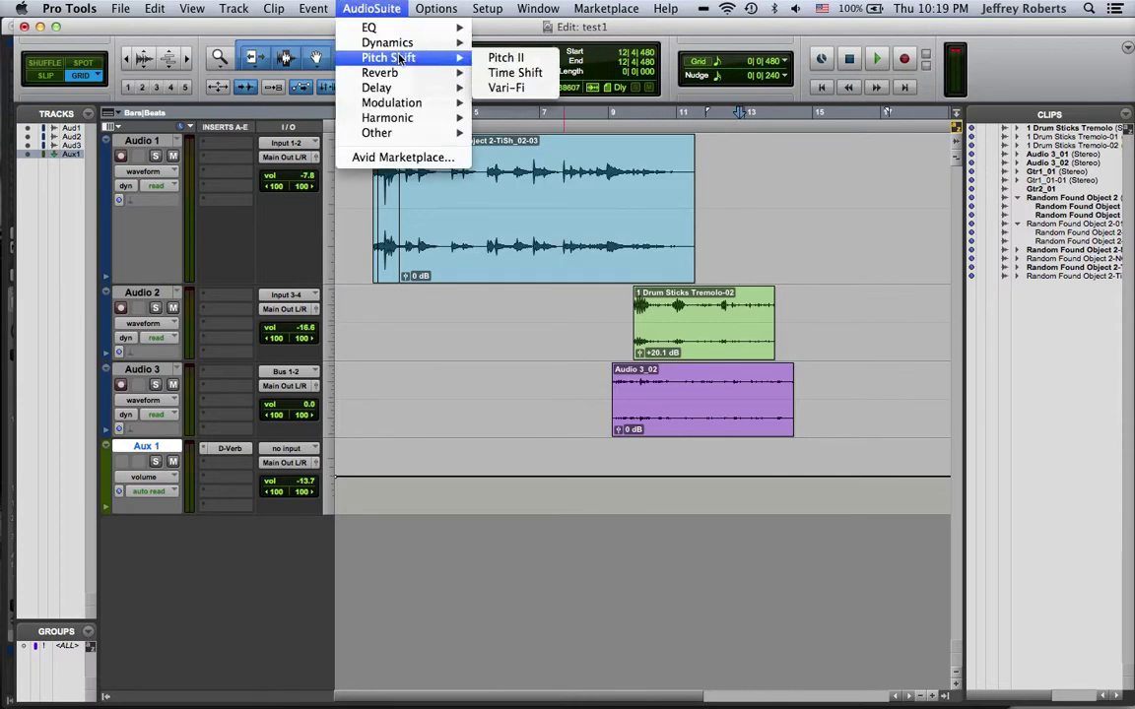
{"action": "left_click", "coordinate": [509, 61]}
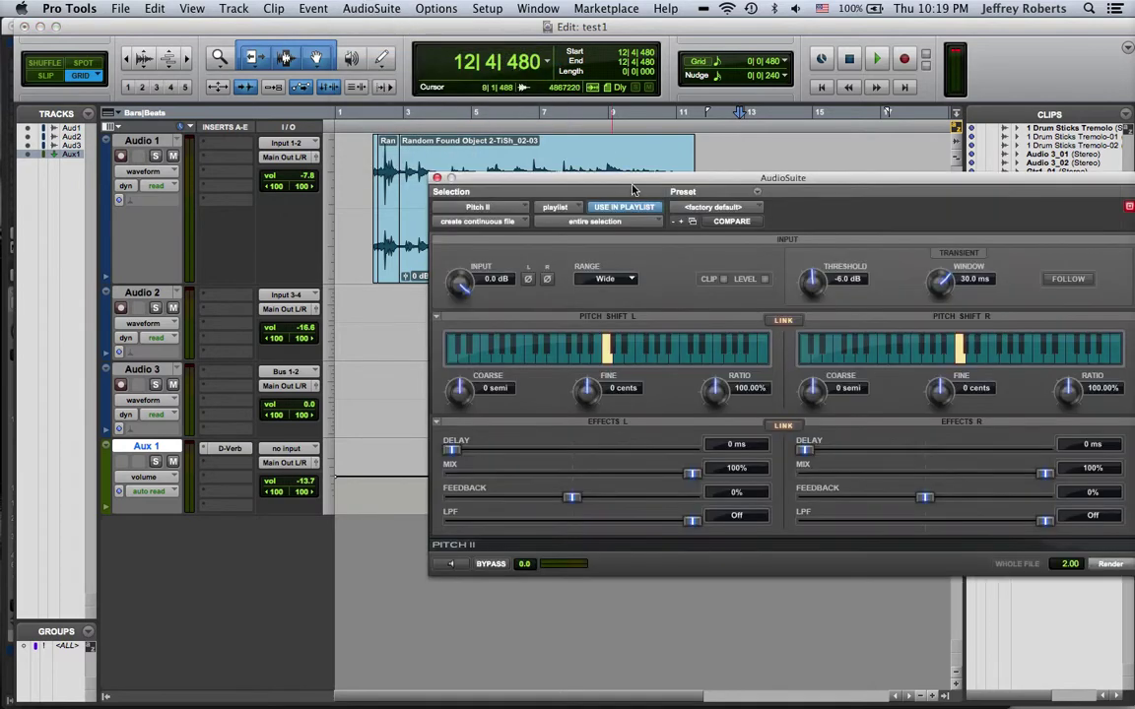
{"action": "left_click_drag", "start_coordinate": [634, 189], "coordinate": [464, 145]}
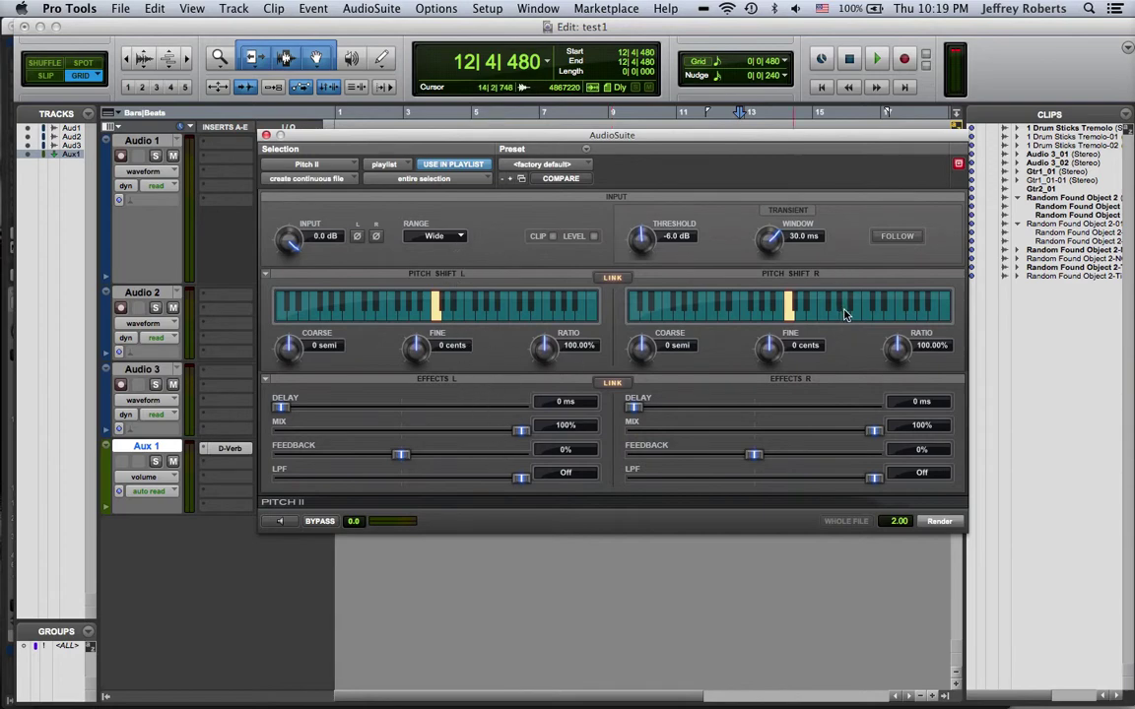
{"action": "left_click", "coordinate": [731, 312]}
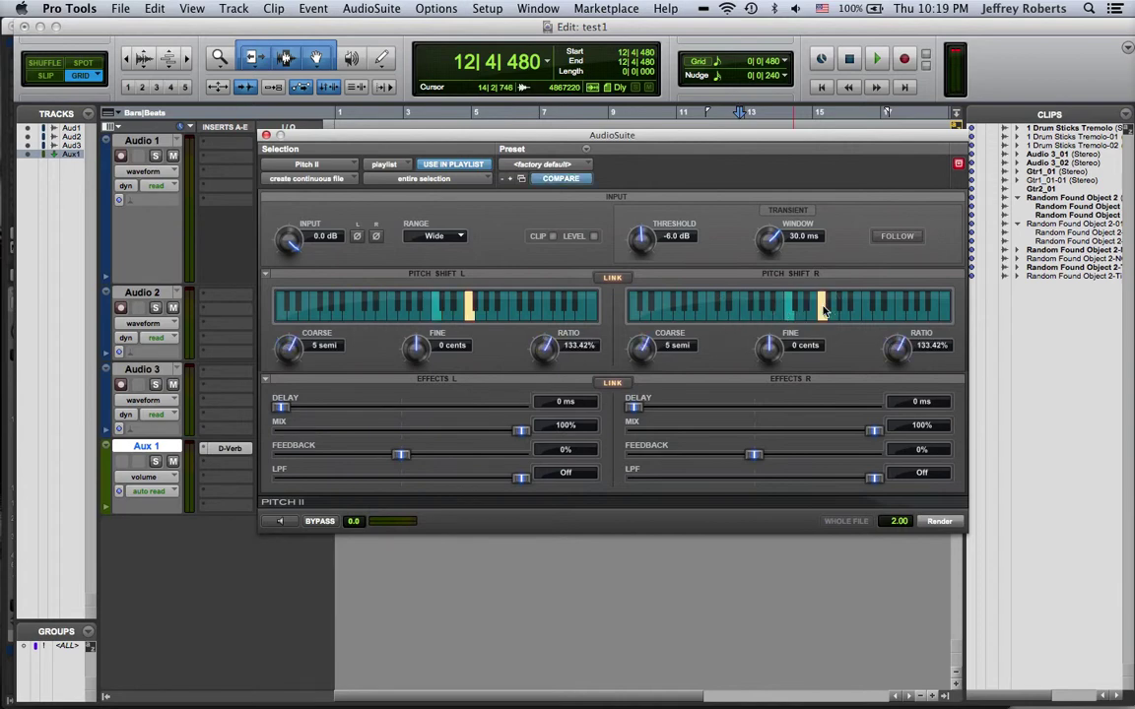
{"action": "left_click", "coordinate": [863, 308]}
{"action": "left_click", "coordinate": [678, 307]}
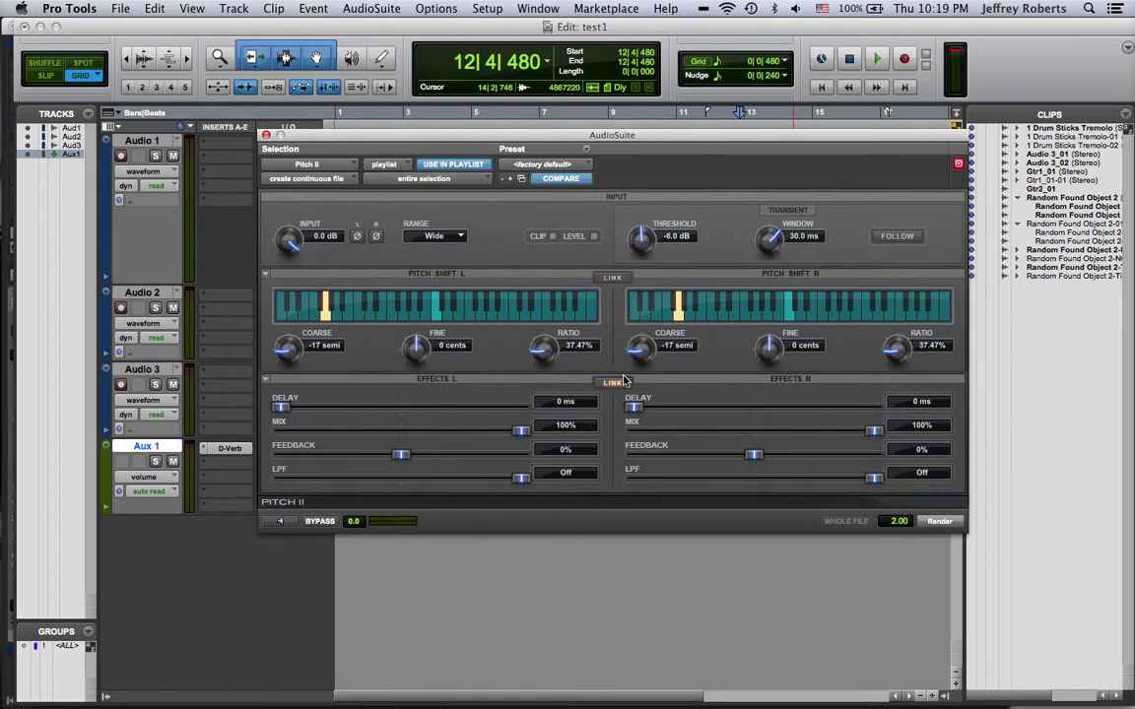
{"action": "left_click", "coordinate": [501, 307]}
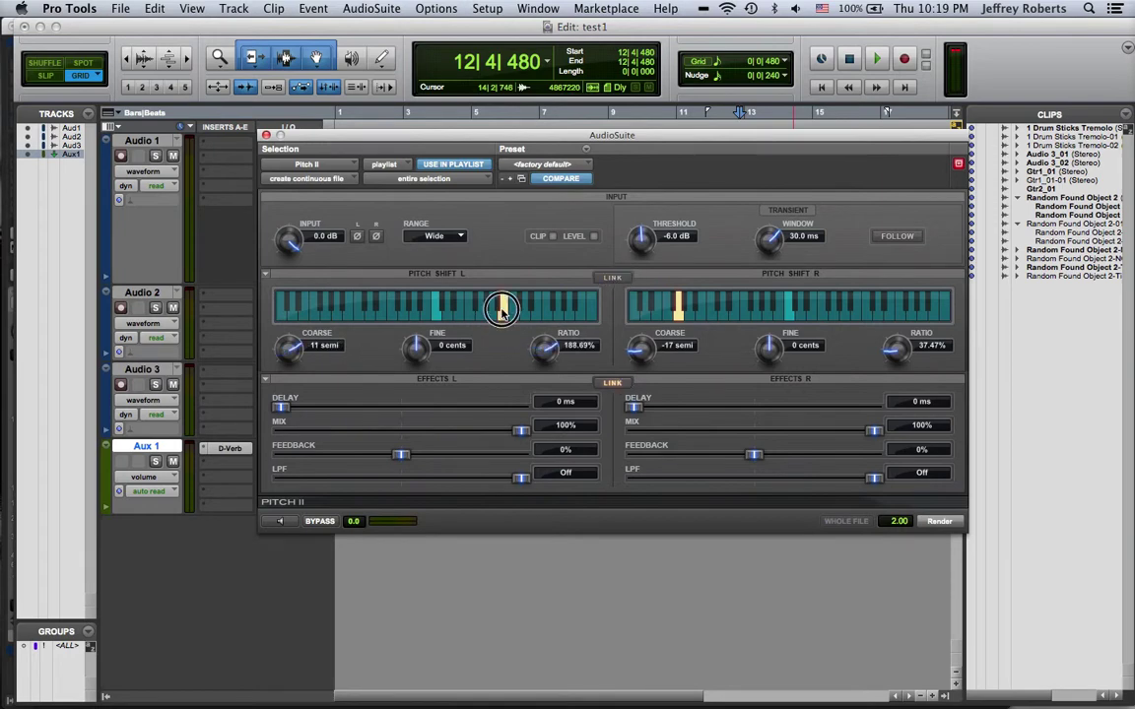
{"action": "left_click", "coordinate": [853, 312]}
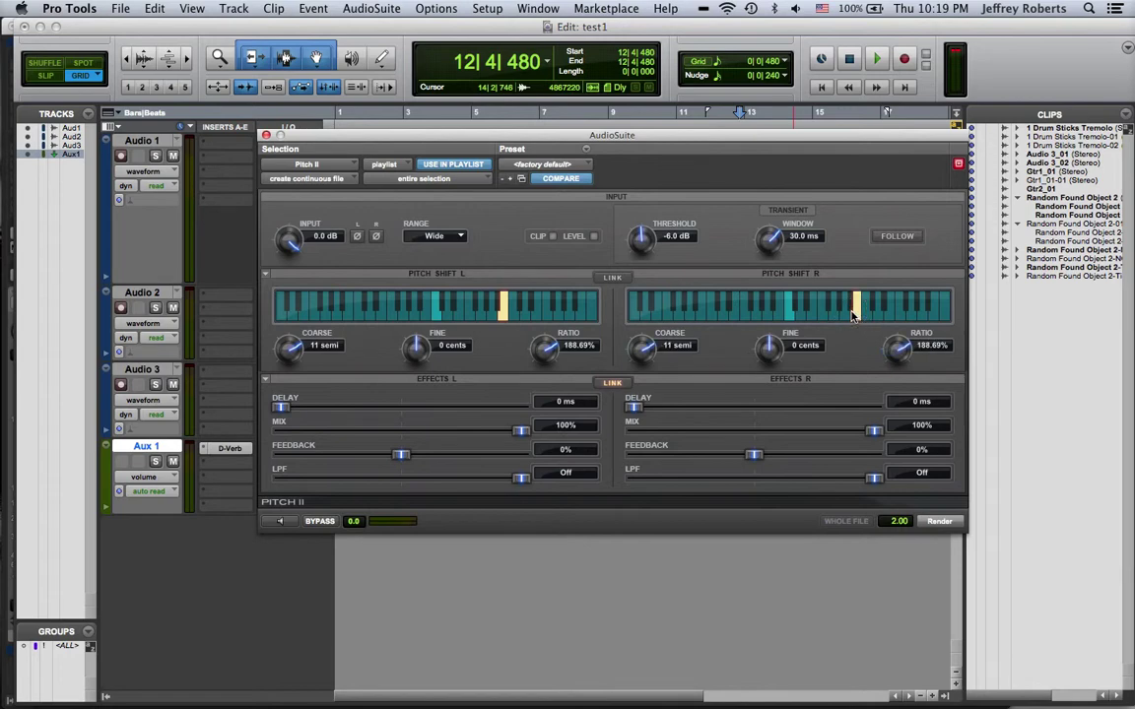
{"action": "left_click", "coordinate": [712, 305]}
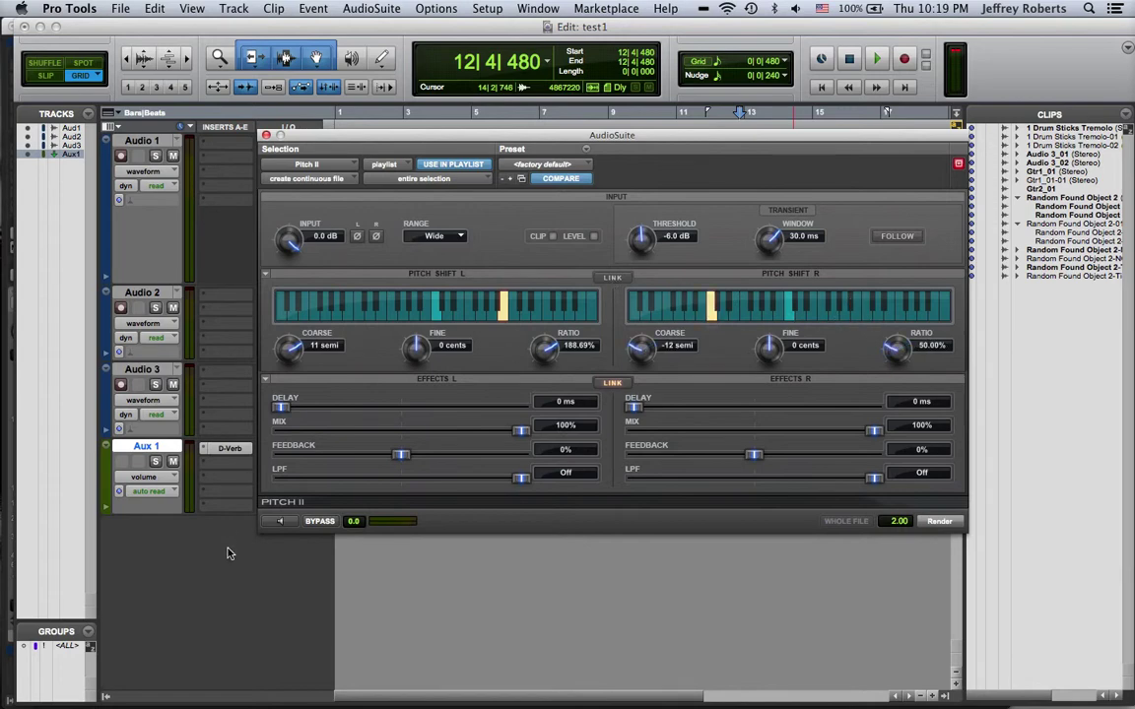
{"action": "left_click", "coordinate": [276, 522]}
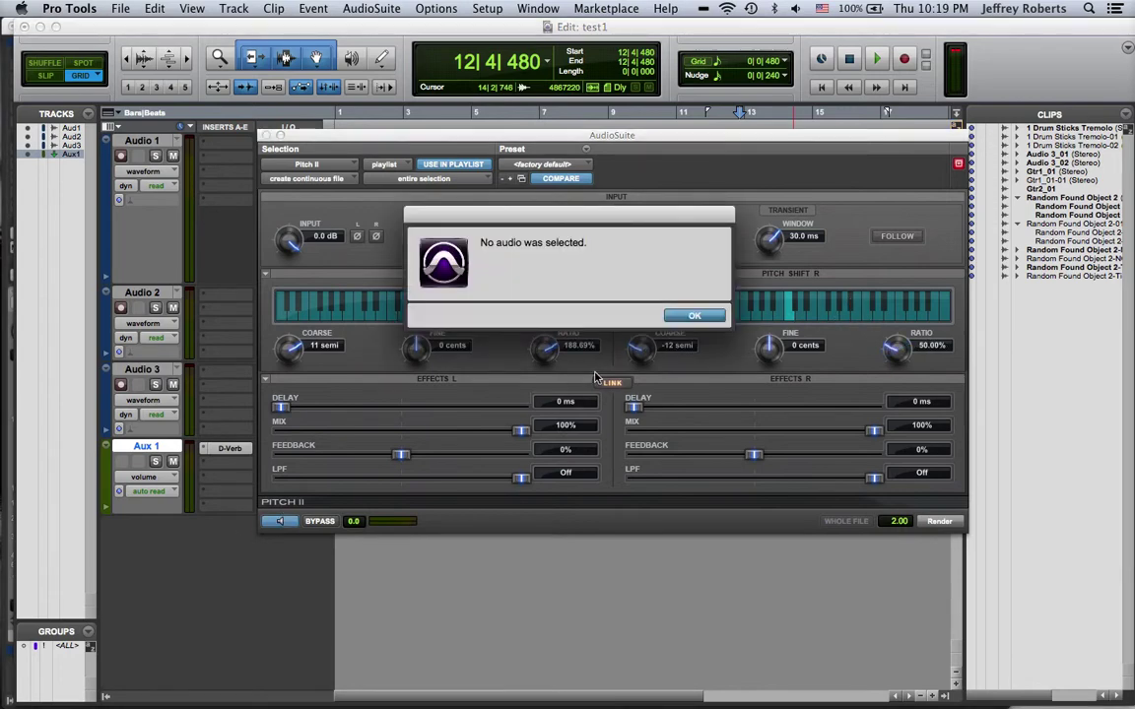
Step: Dismiss the no-audio alert, select bars 4–10 of the clip, and preview Pitch II
{"action": "left_click", "coordinate": [692, 317]}
{"action": "left_click_drag", "start_coordinate": [413, 138], "coordinate": [687, 304]}
{"action": "left_click_drag", "start_coordinate": [449, 202], "coordinate": [671, 197]}
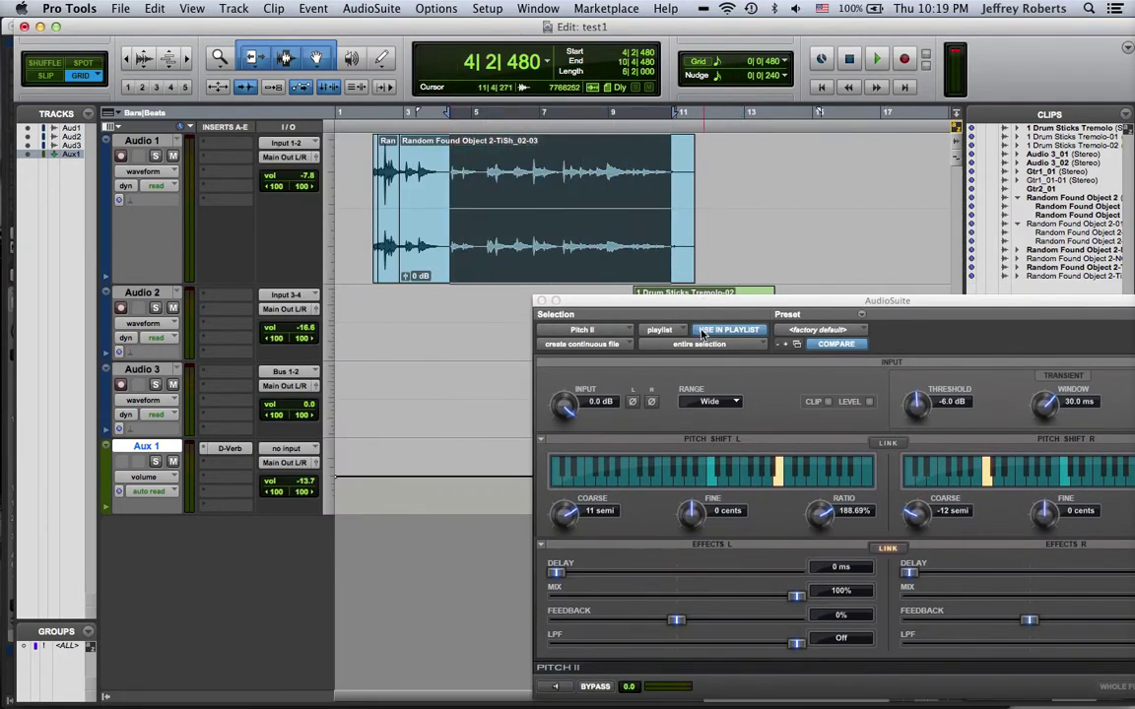
{"action": "left_click_drag", "start_coordinate": [625, 301], "coordinate": [487, 159]}
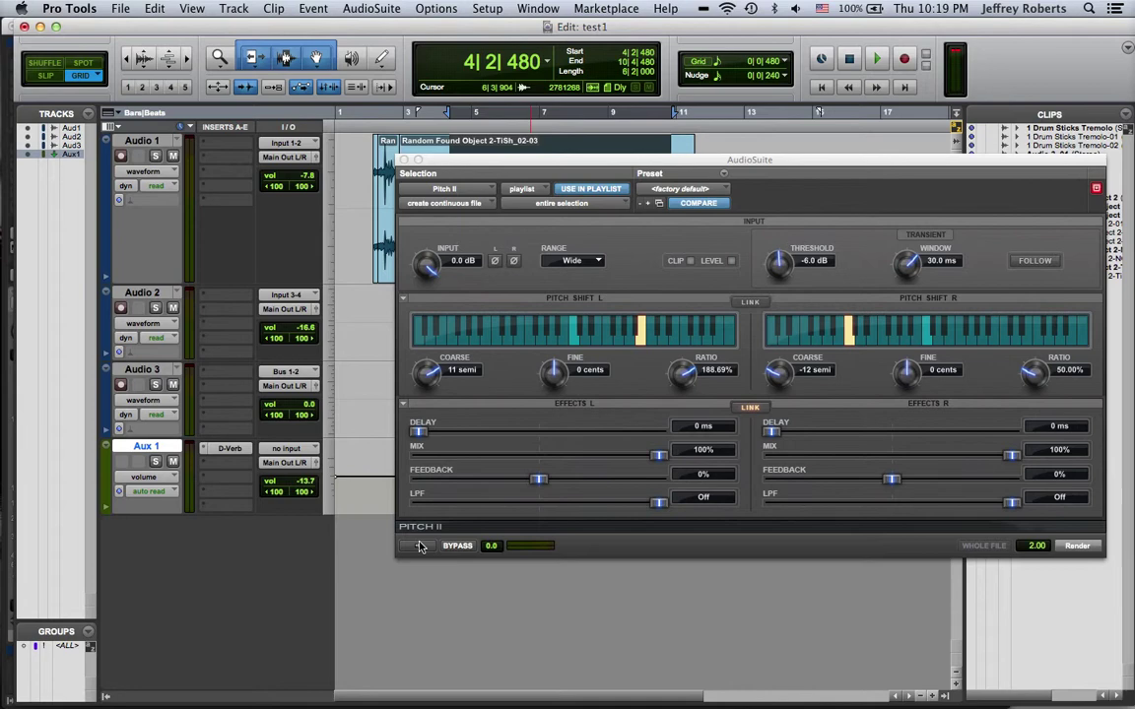
{"action": "left_click", "coordinate": [418, 546]}
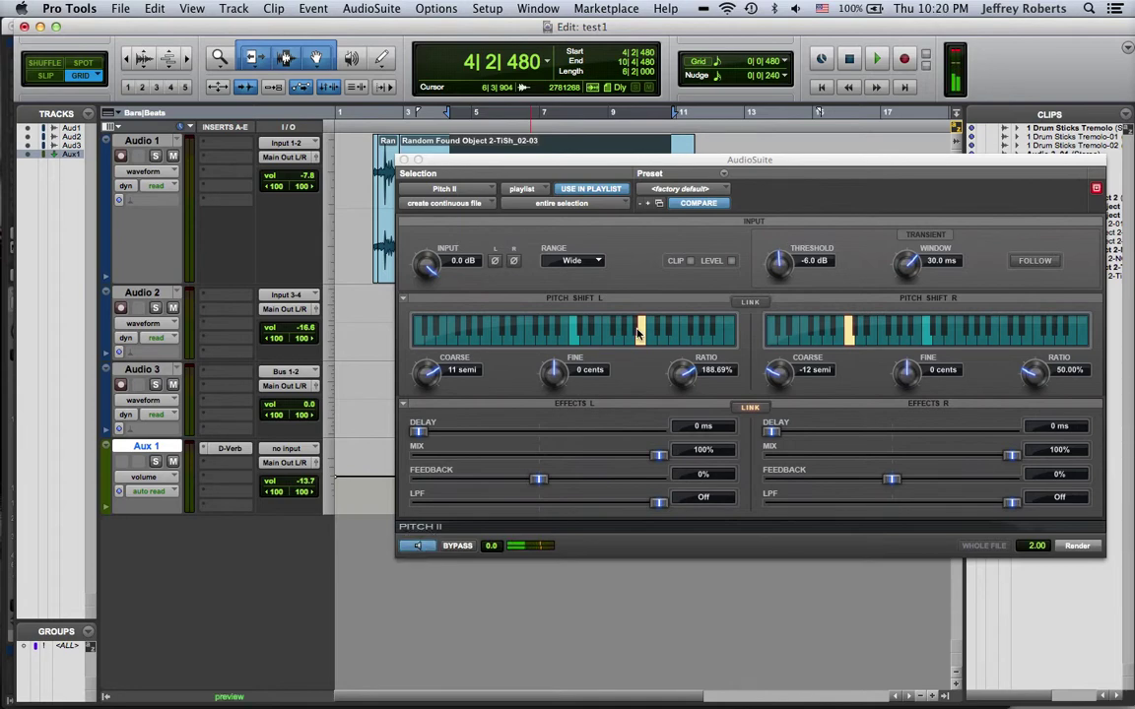
{"action": "left_click", "coordinate": [418, 547]}
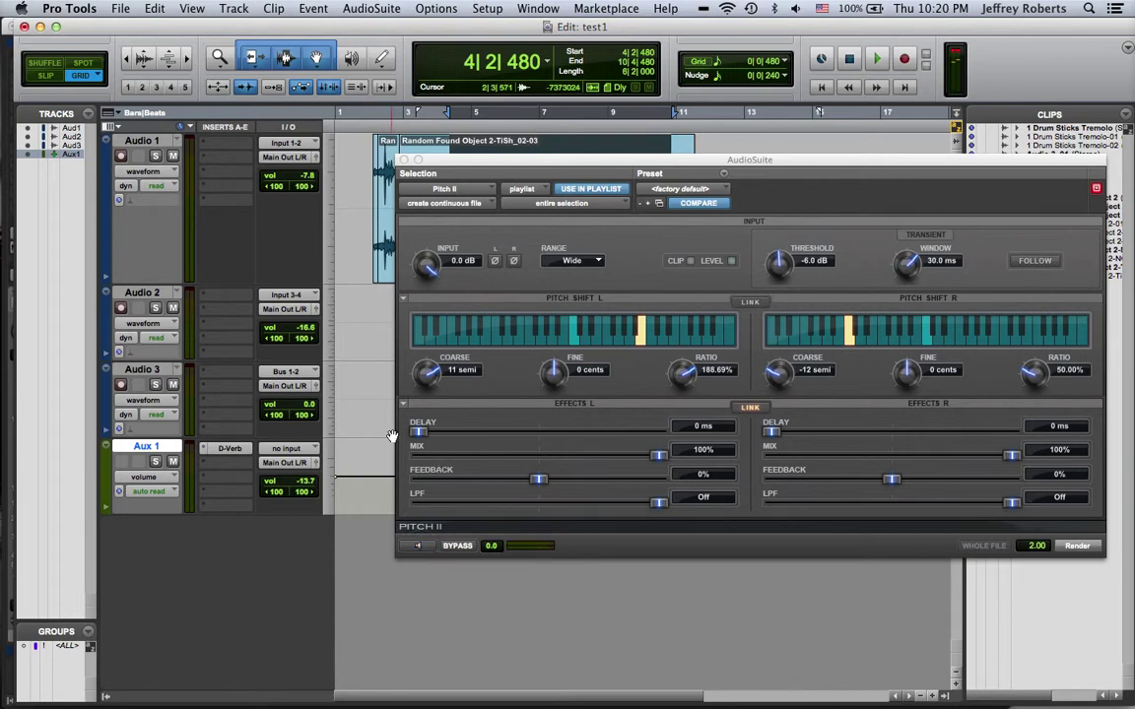
Step: Try a 421 ms delay then reset to 0, unlink effect sides, and set left feedback to 1%
{"action": "left_click_drag", "start_coordinate": [419, 432], "coordinate": [498, 437]}
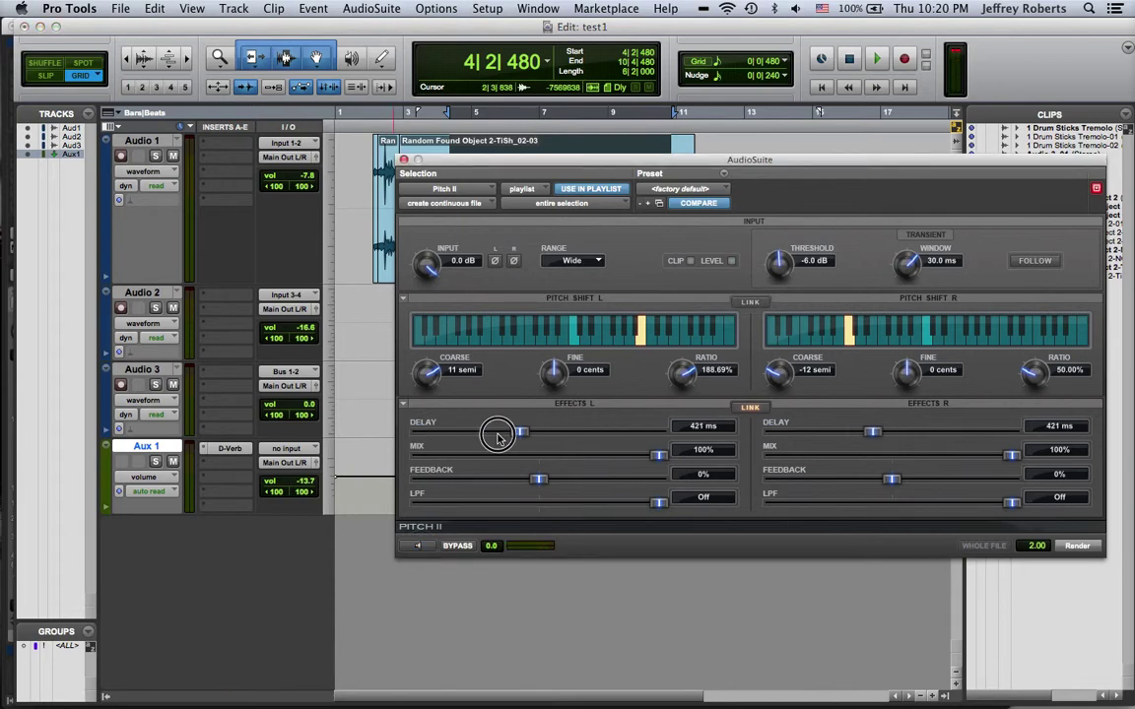
{"action": "left_click", "coordinate": [499, 433], "text": "alt"}
{"action": "left_click", "coordinate": [752, 408]}
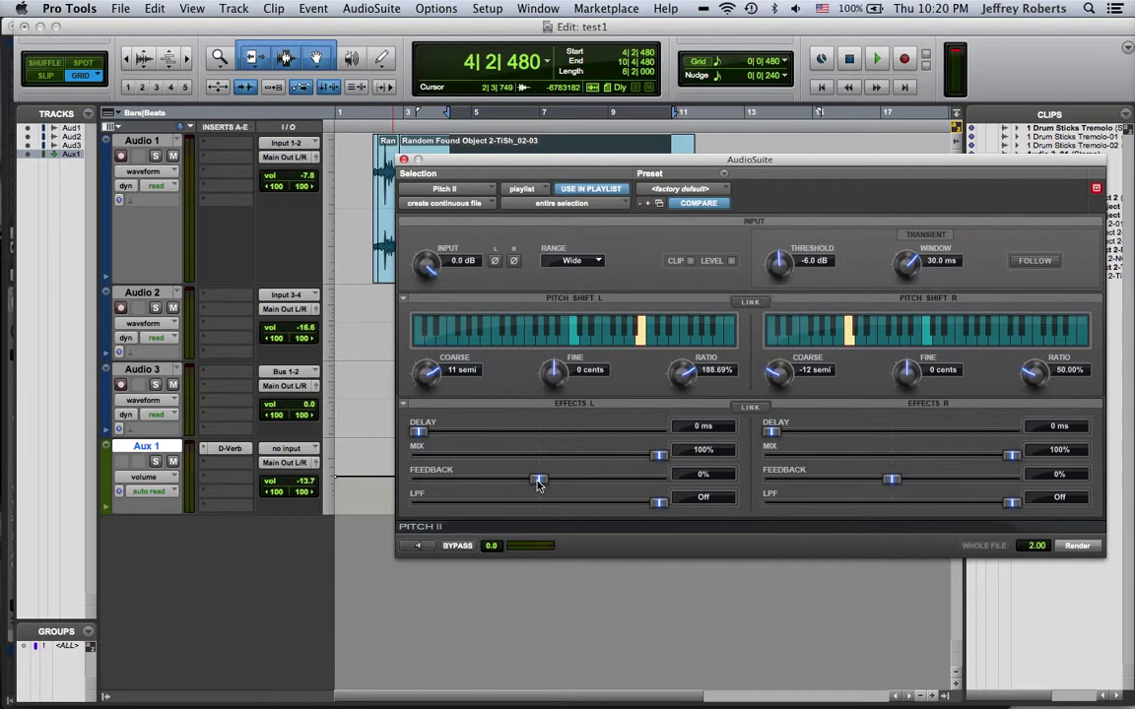
{"action": "mouse_move", "coordinate": [538, 481]}
{"action": "left_mouse_down"}
{"action": "mouse_move", "coordinate": [489, 486]}
{"action": "mouse_move", "coordinate": [540, 493]}
{"action": "left_mouse_up"}
Step: Close Pitch II and dismiss the AudioSuite menu without choosing an effect
{"action": "left_click", "coordinate": [403, 159]}
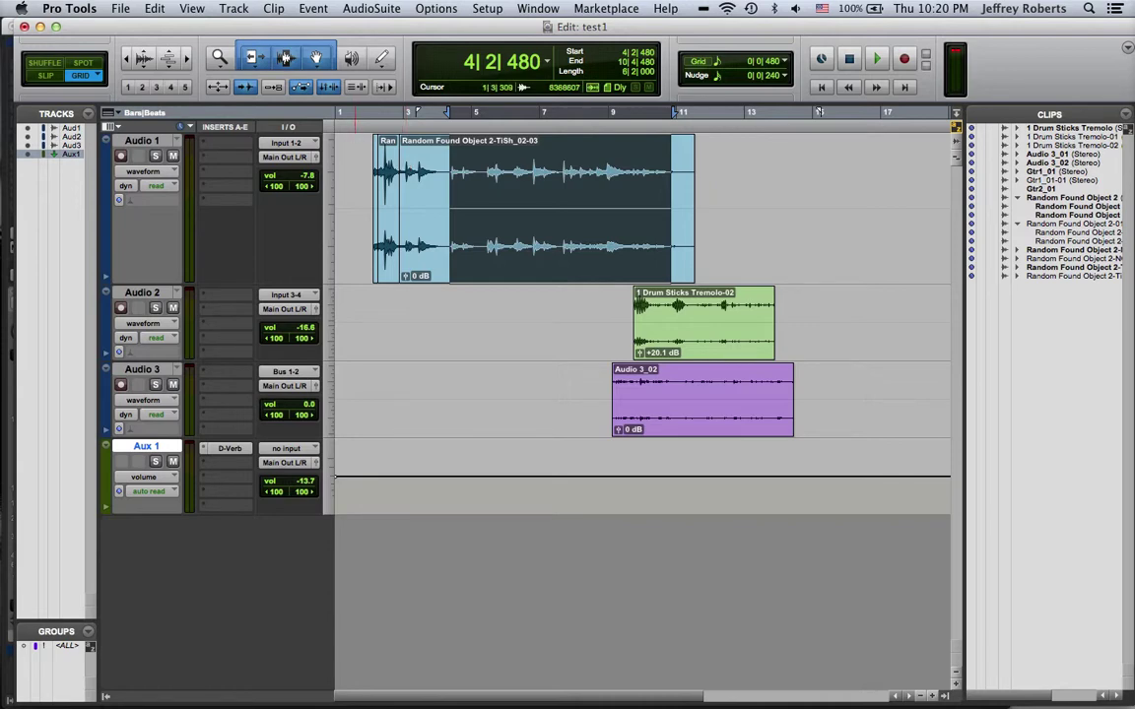
{"action": "left_click", "coordinate": [365, 8]}
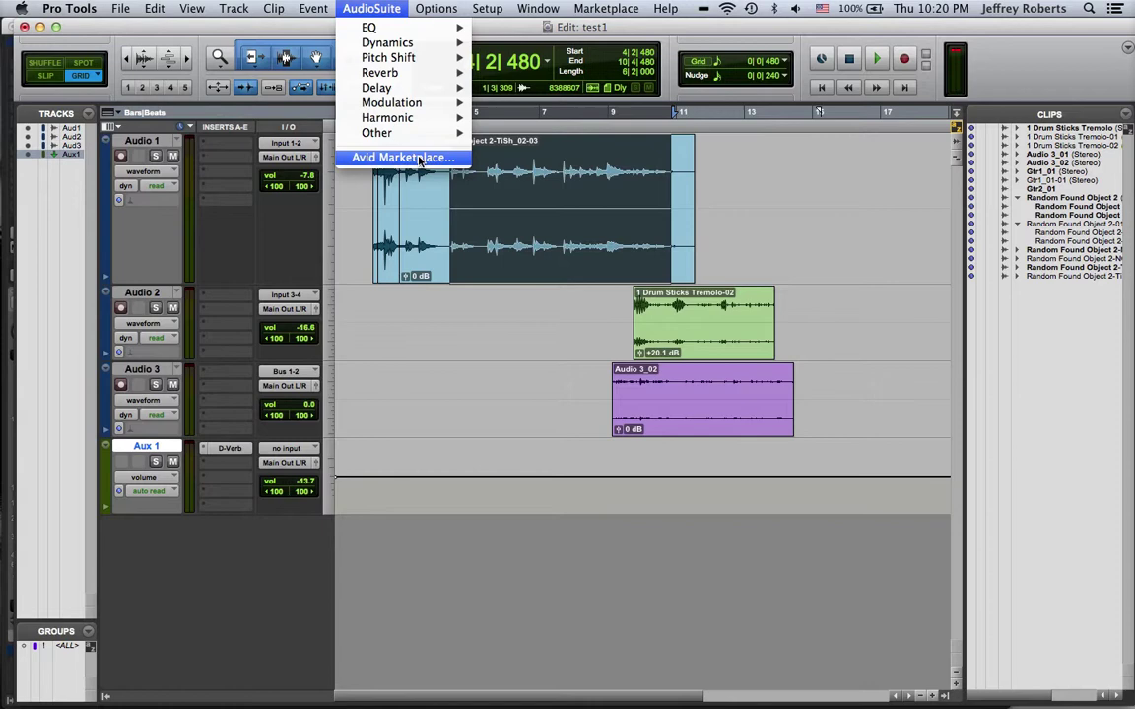
{"action": "left_click", "coordinate": [418, 325]}
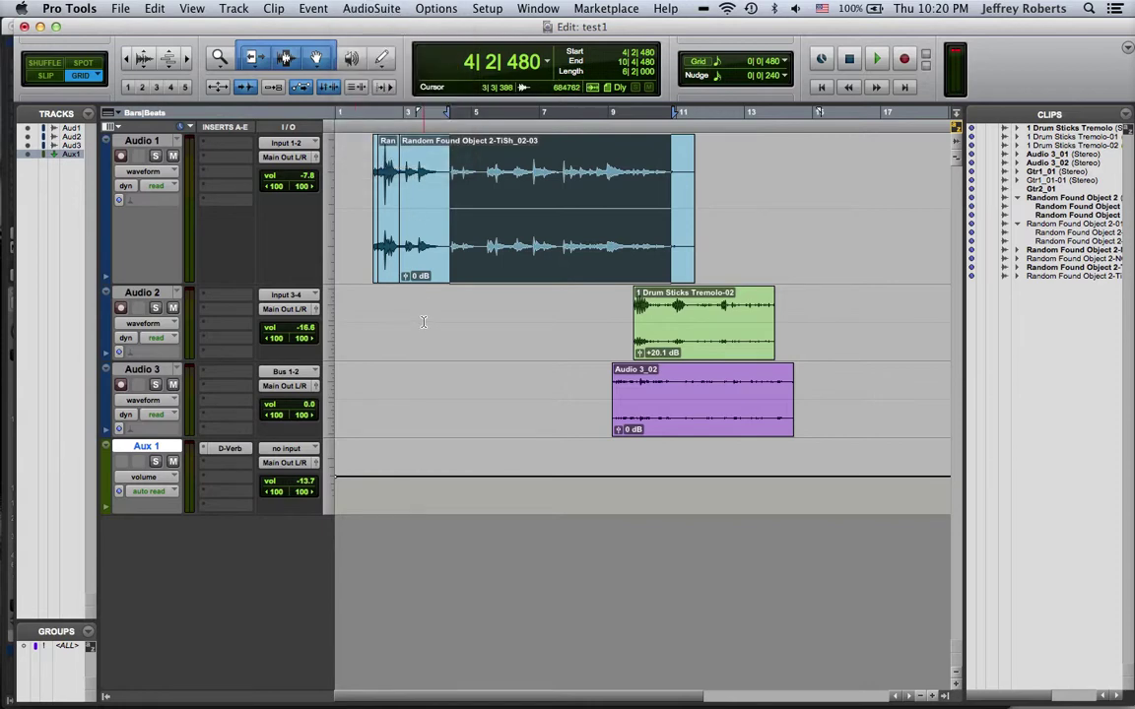